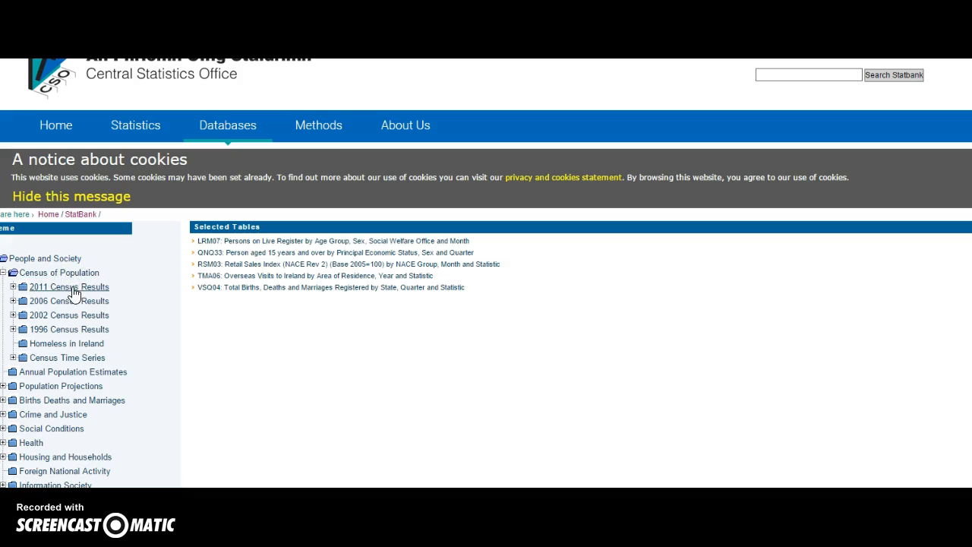
Step: Open table CDD01, population by province or county, from the 2011 Census Results under This is Ireland Part 1
click(74, 289)
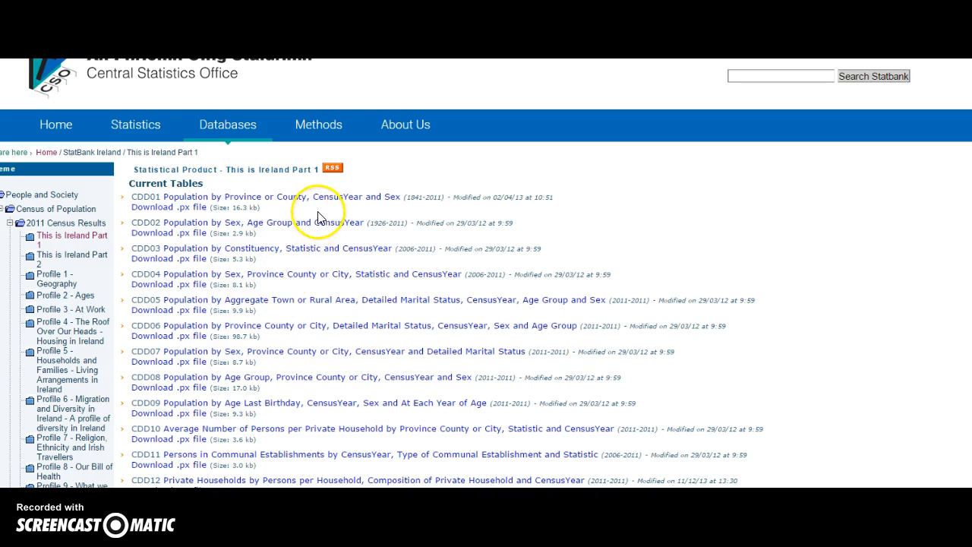
click(324, 199)
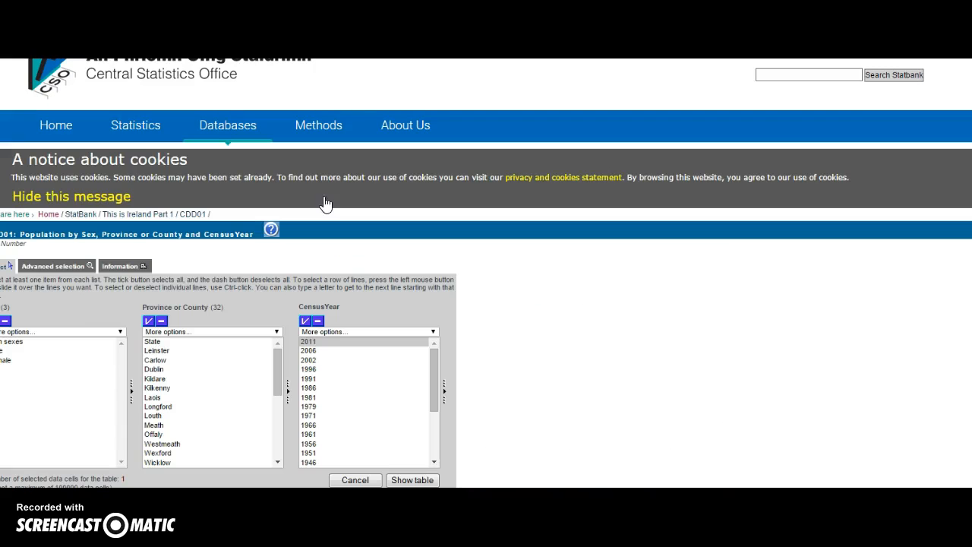
Step: Show table CDD01 for both sexes, all provinces and counties and all census years, and download it as a comma-separated file
click(8, 345)
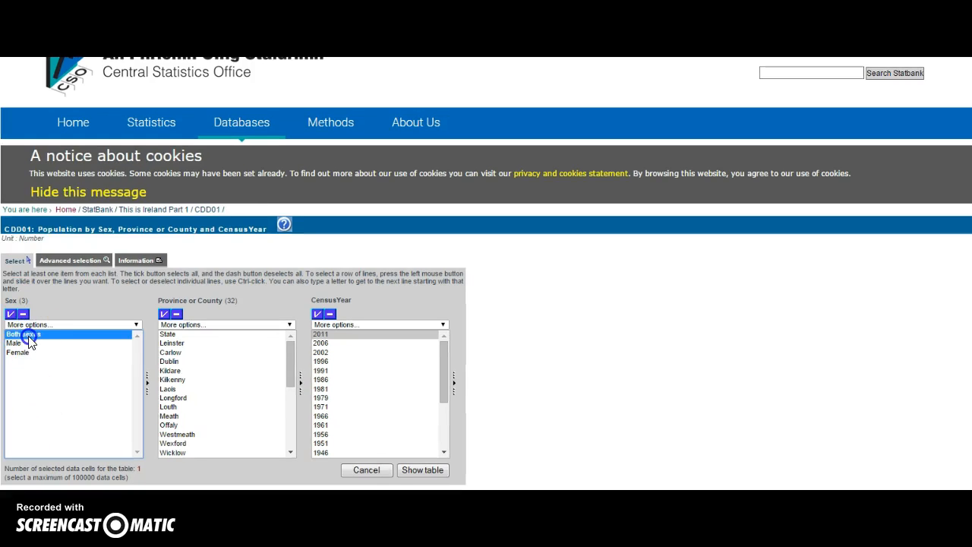
click(165, 313)
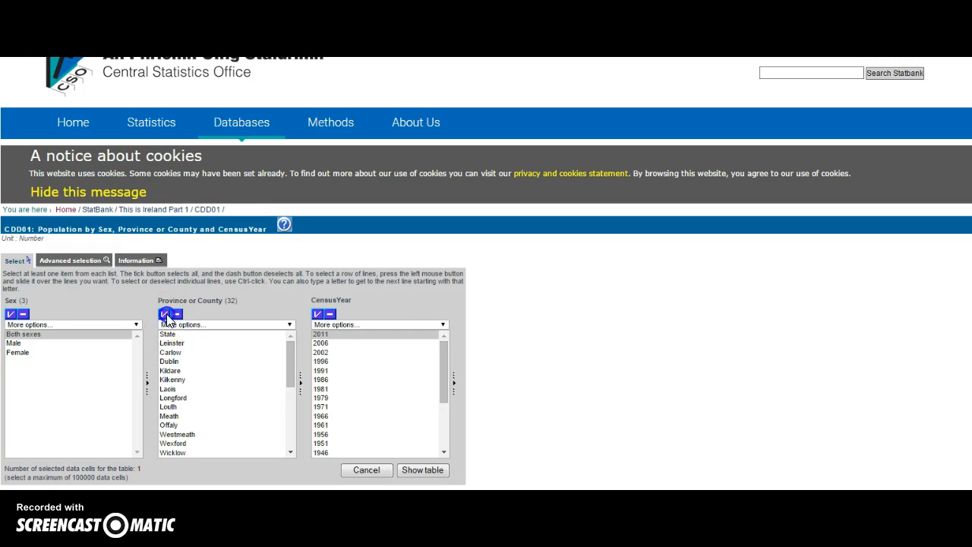
click(317, 315)
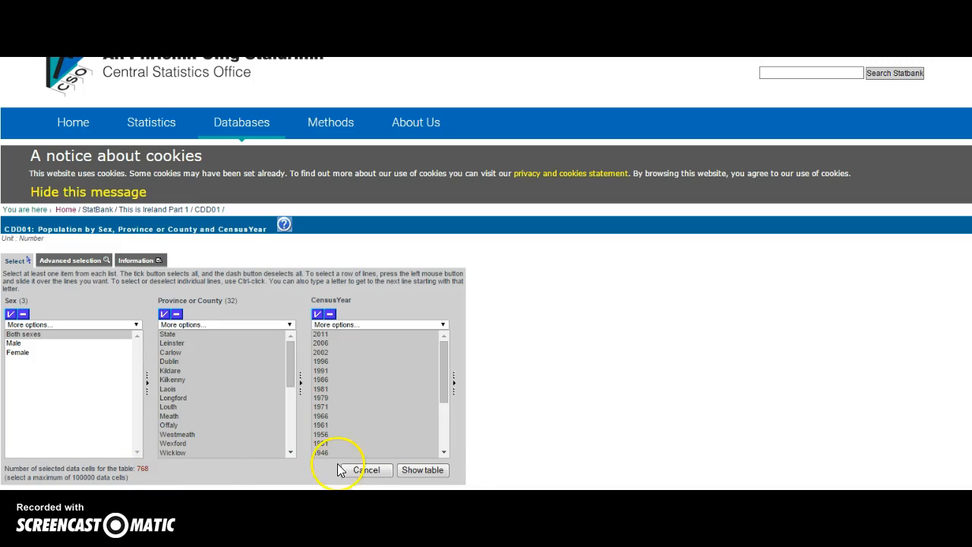
click(443, 471)
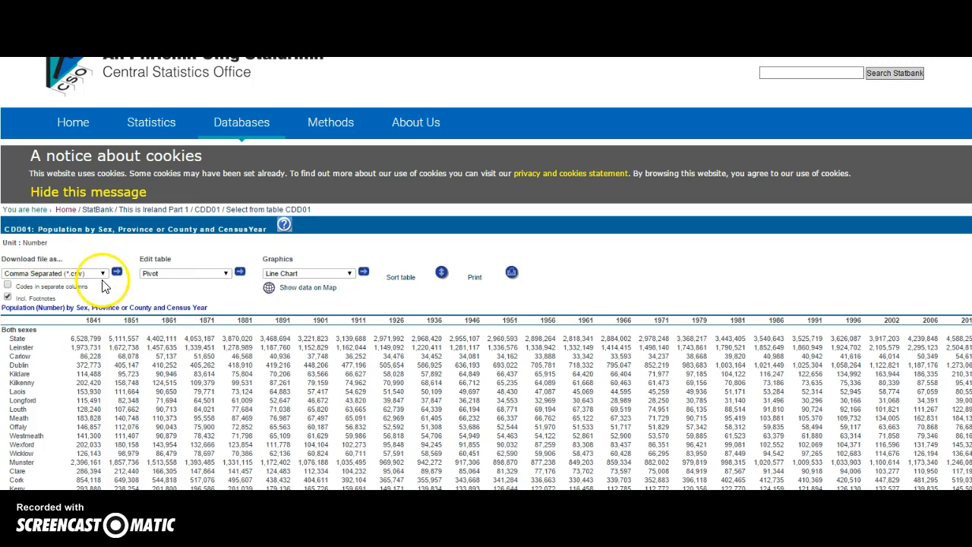
click(117, 271)
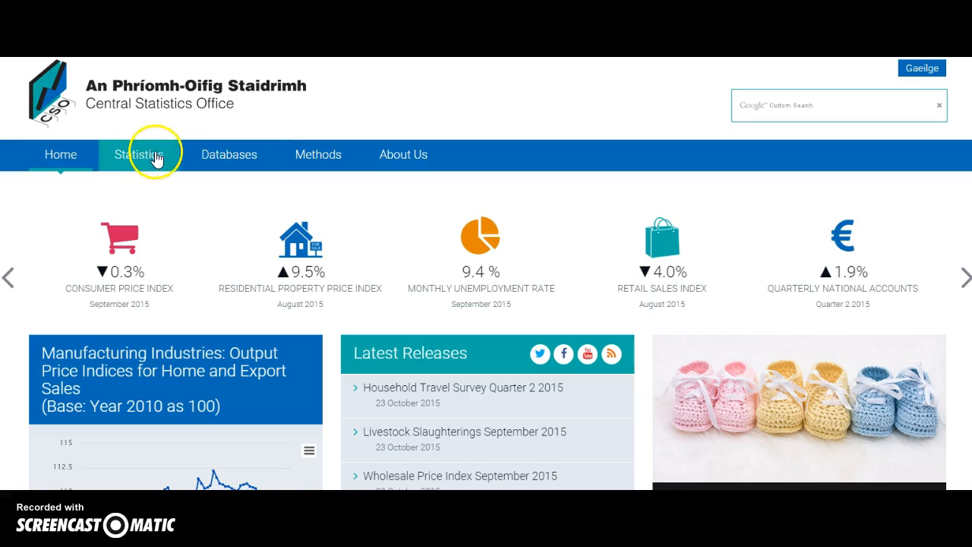
Step: Go to the StatBank database and open the Live Register tables under Labour Market and Earnings, Labour Market
click(208, 164)
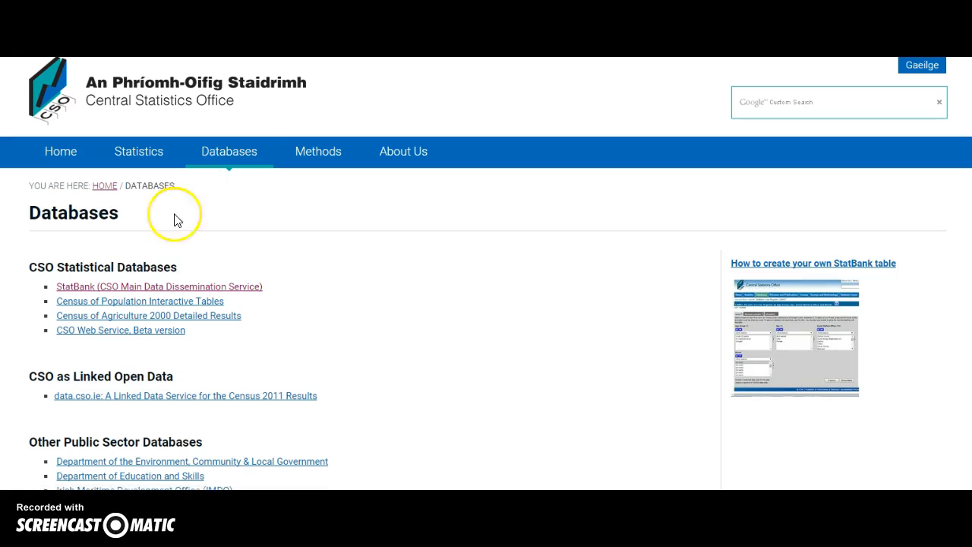
click(182, 287)
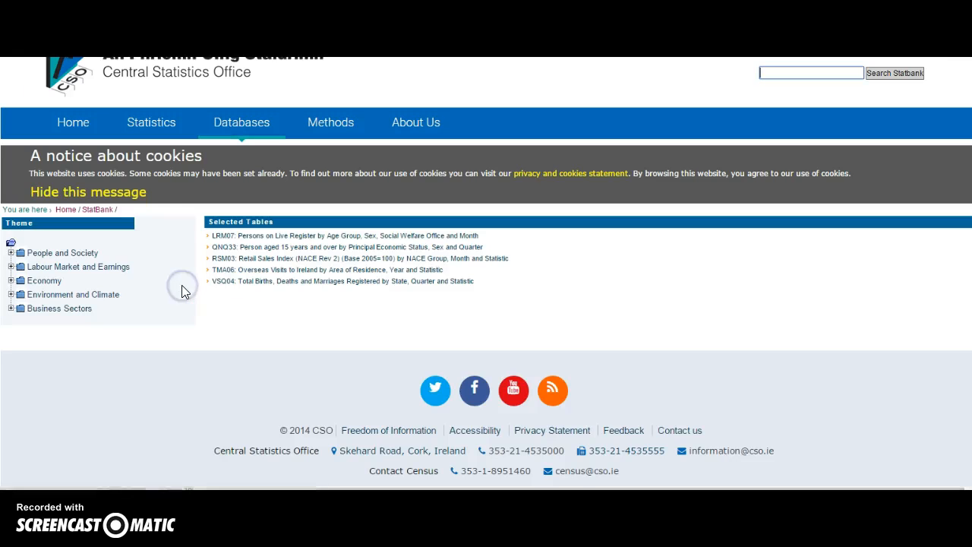
click(98, 267)
click(80, 281)
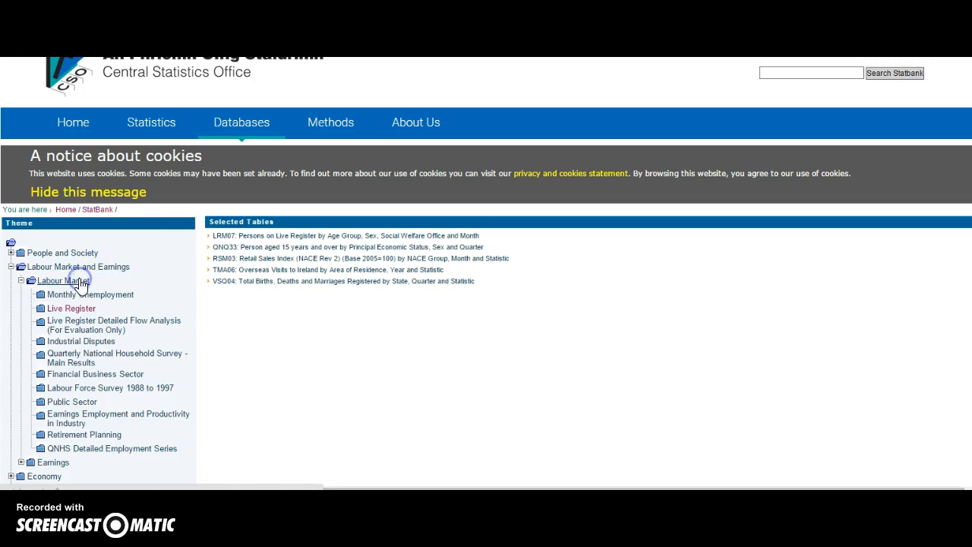
click(72, 308)
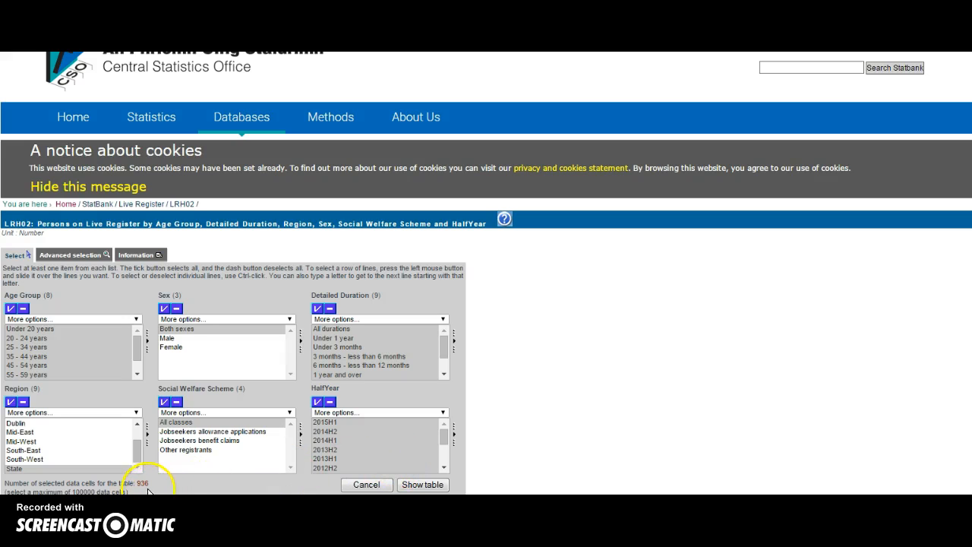
Step: Show the LRH02 Live Register table with the current selections and download it as a comma-separated file
click(424, 484)
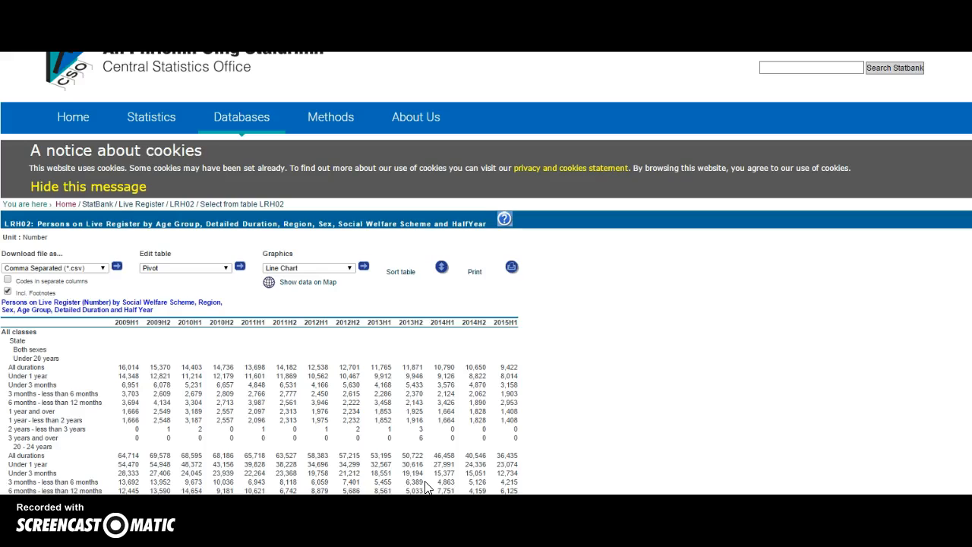
click(118, 268)
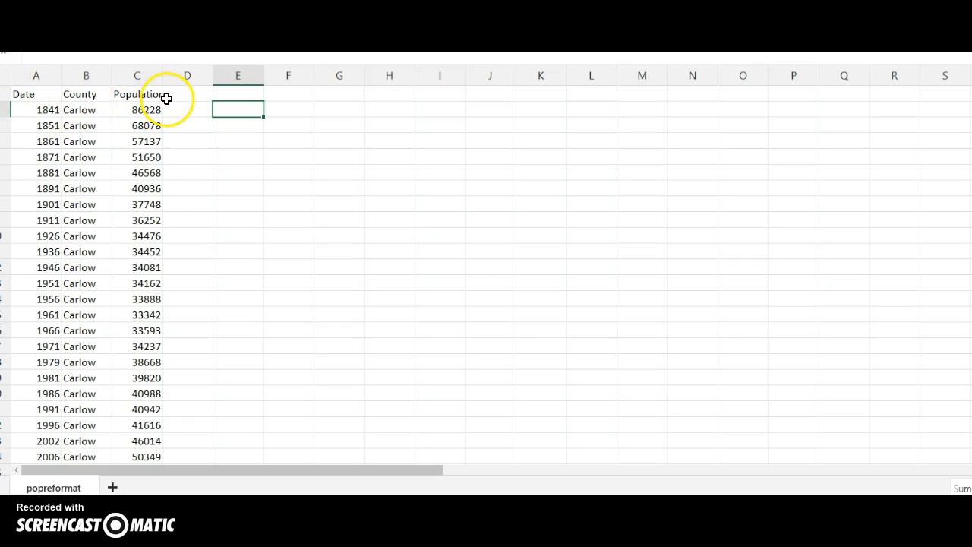
Step: Examine how the popreformat sheet lists Date, County and Population row by row for Carlow, Dublin and the following counties
click(87, 110)
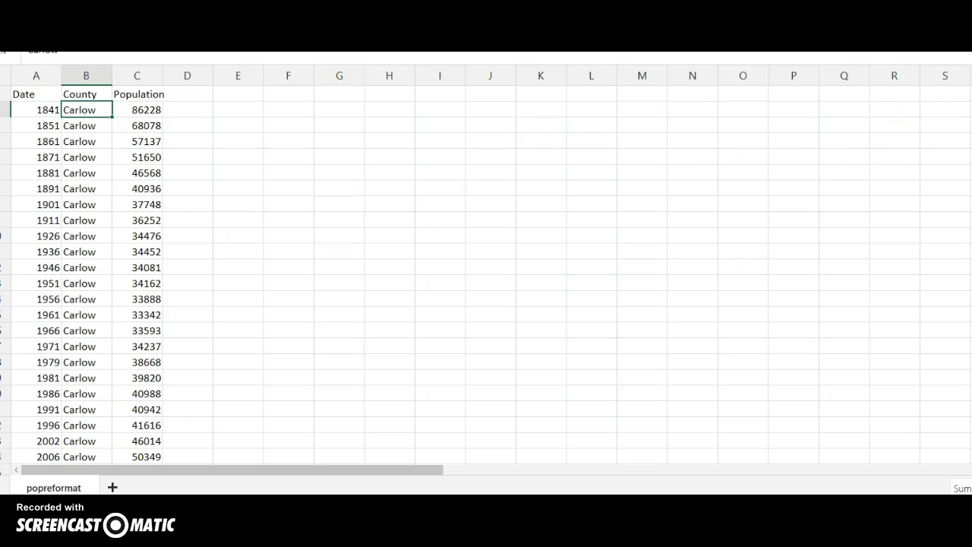
scroll(486, 273, down, 11)
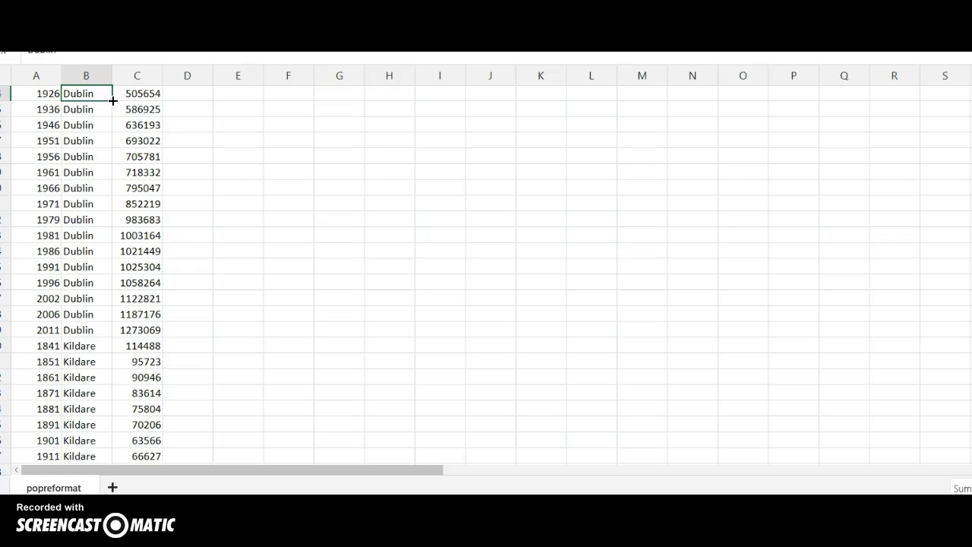
click(89, 251)
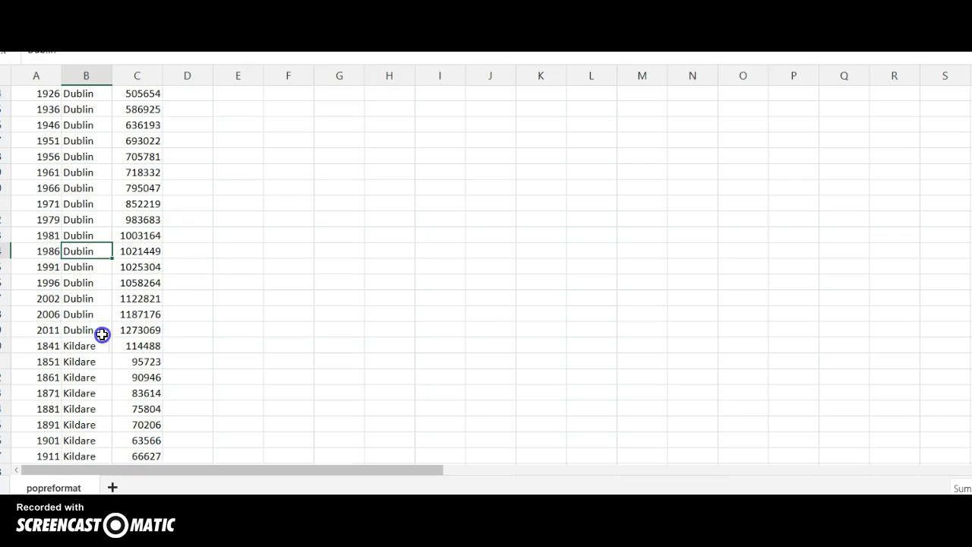
click(242, 302)
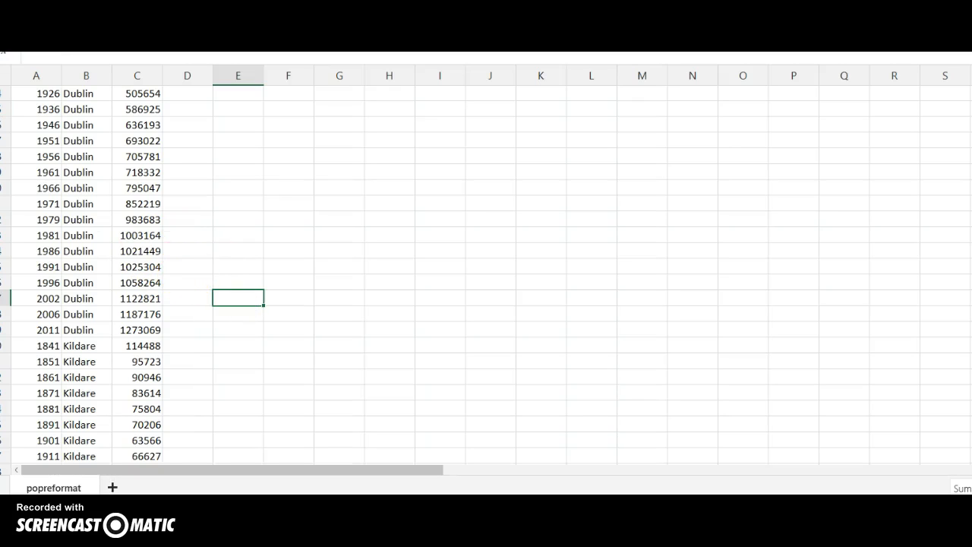
scroll(487, 275, up, 11)
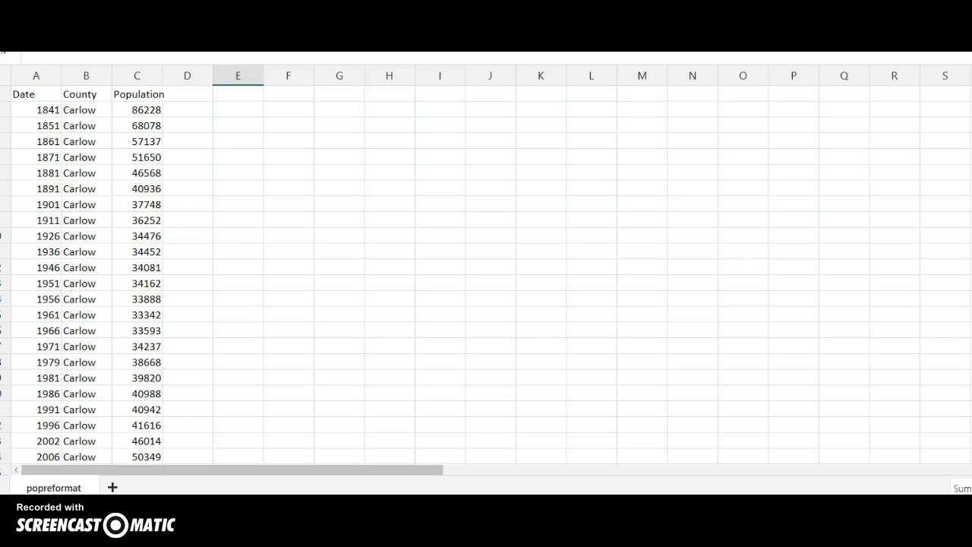
scroll(486, 275, down, 4)
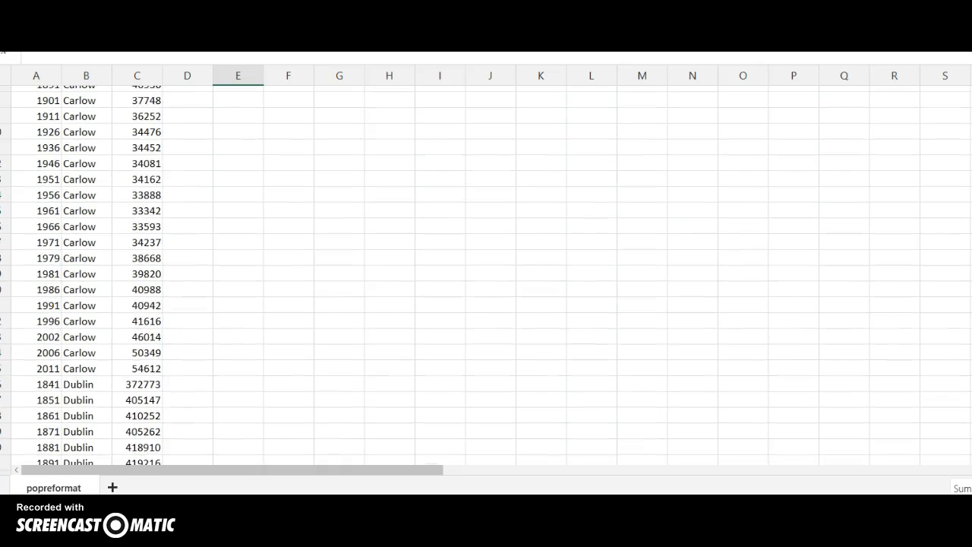
scroll(486, 275, down, 3)
scroll(486, 275, down, 13)
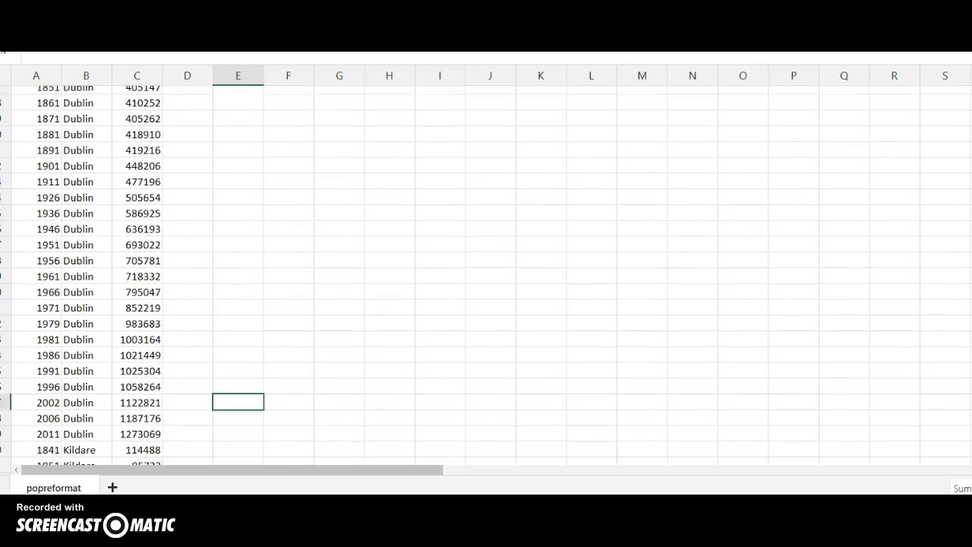
scroll(487, 275, down, 18)
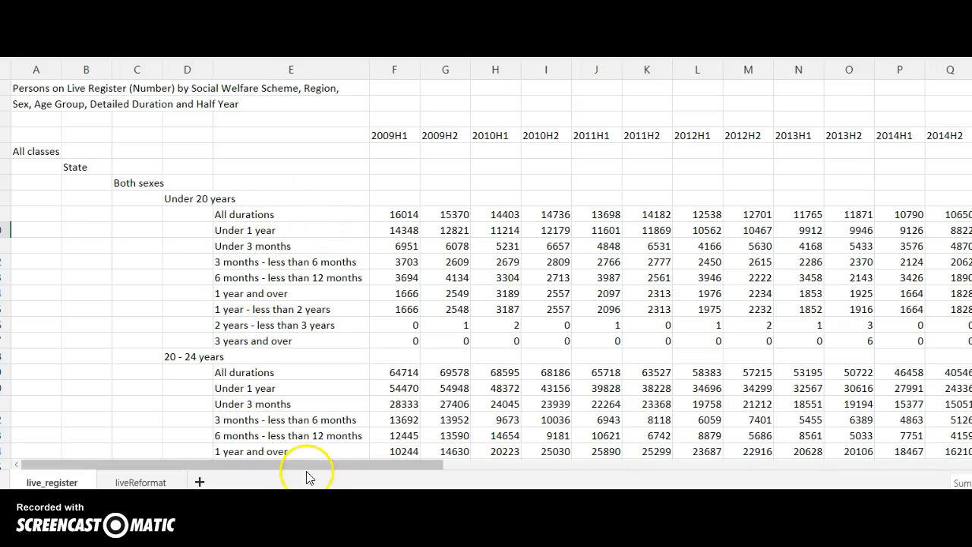
Step: Examine the original layout of the live_register sheet, with its age groups, durations and half-year columns
mouse_move(317, 471)
mouse_down()
mouse_move(425, 467)
mouse_move(329, 466)
mouse_up()
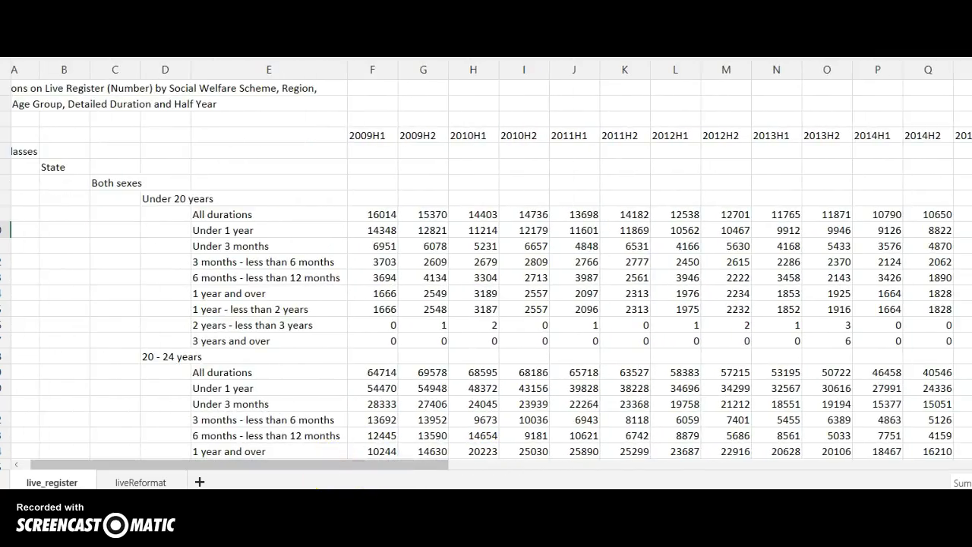
scroll(486, 271, down, 13)
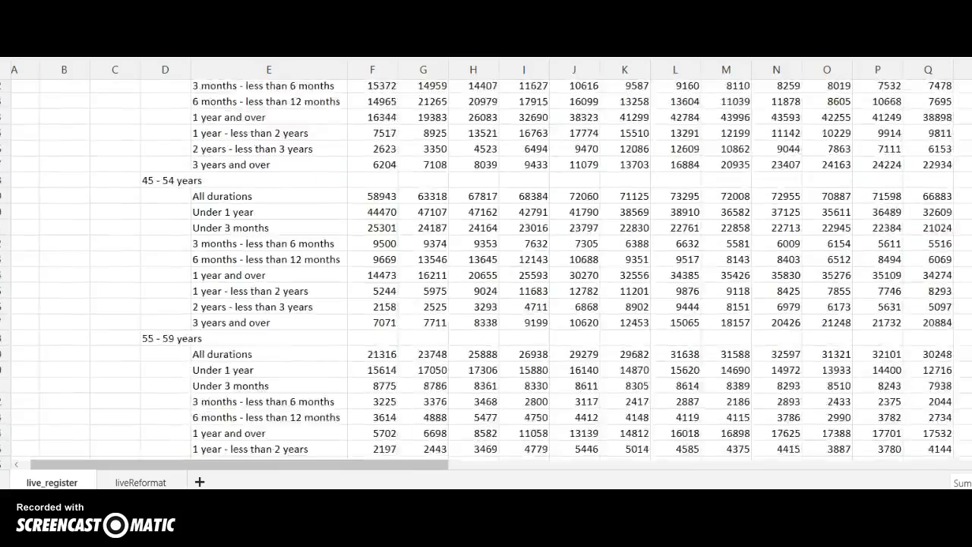
scroll(486, 270, up, 17)
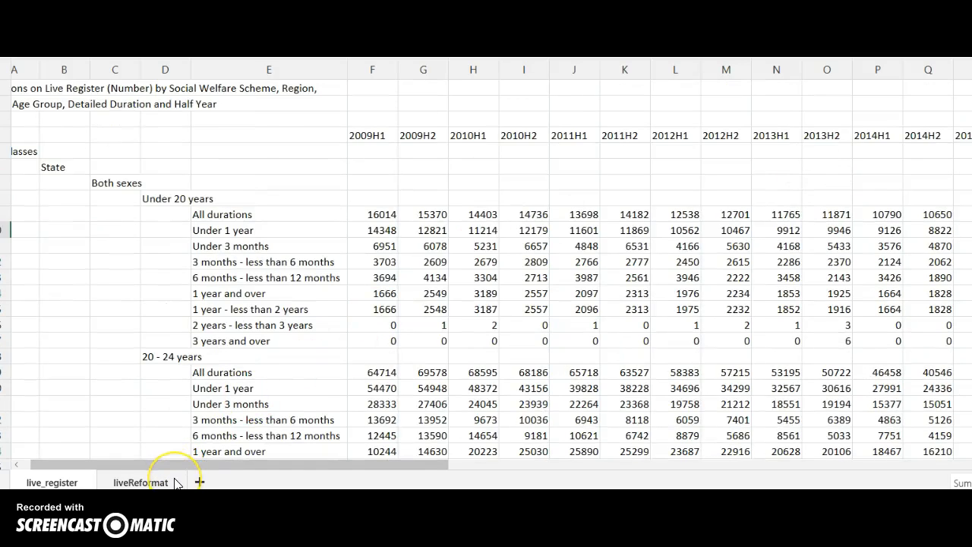
Step: Open the liveReformat sheet and examine its Year, category and Live Register columns for the Under 20 age group
click(142, 482)
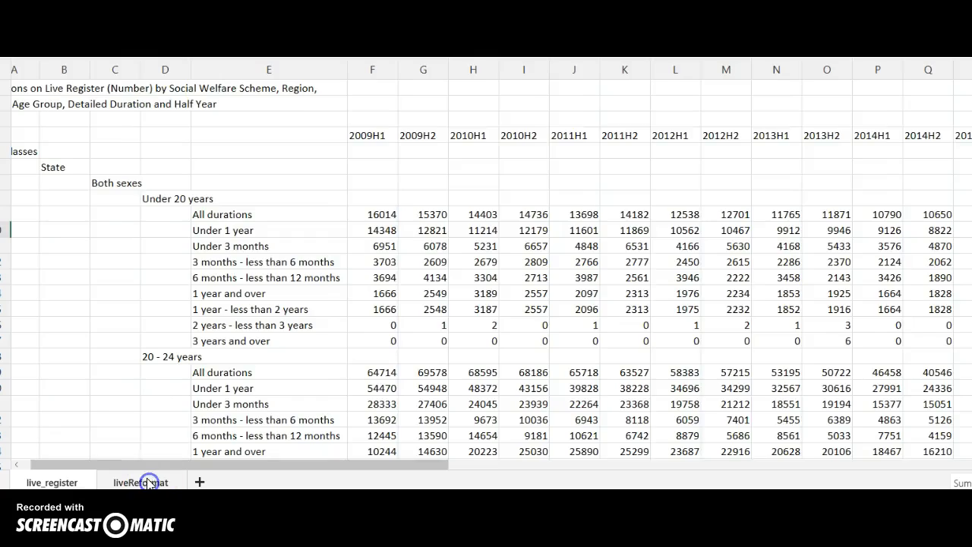
click(150, 483)
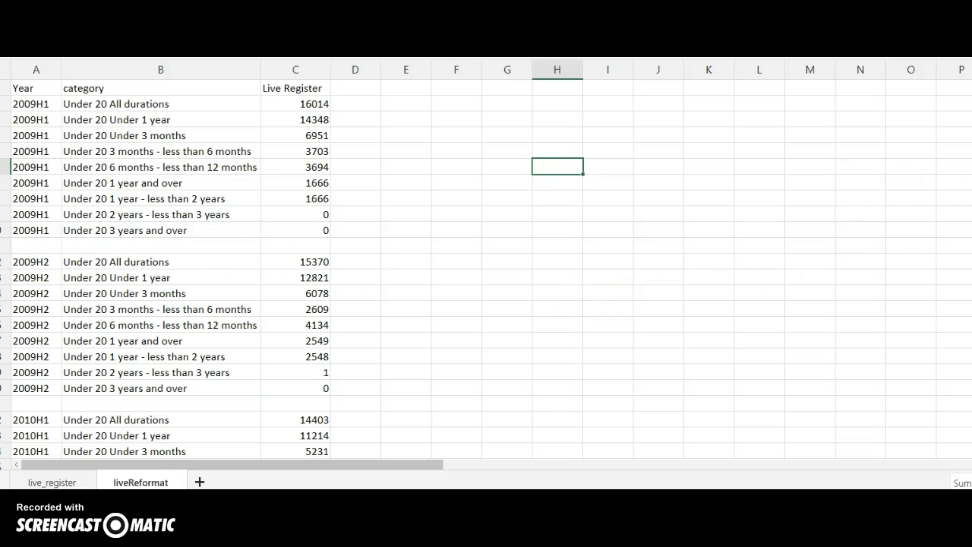
scroll(486, 270, down, 6)
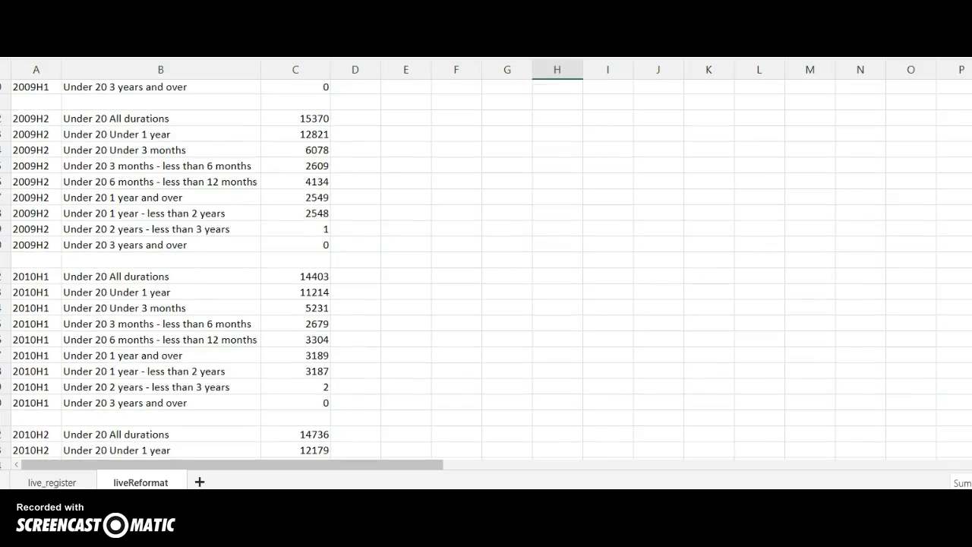
scroll(486, 271, down, 2)
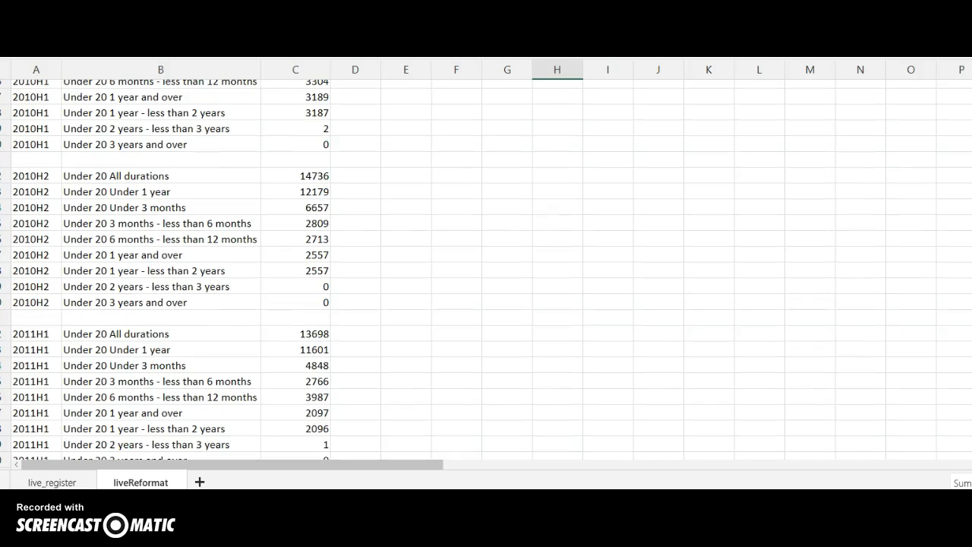
scroll(487, 270, down, 20)
scroll(339, 211, up, 20)
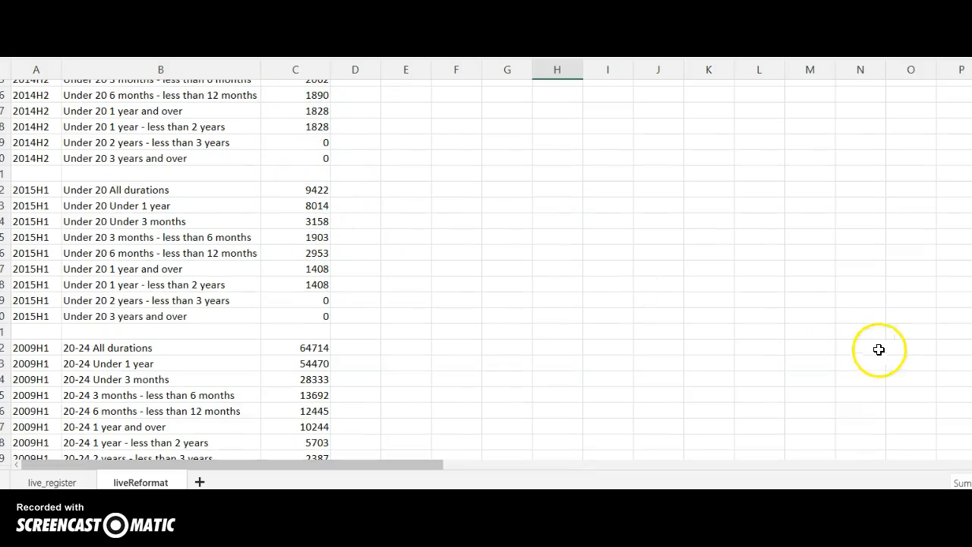
Step: Compare the age-group blocks in live_register with the 20-24 and 25-34 rows in liveReformat
key(ctrl+Page_Up)
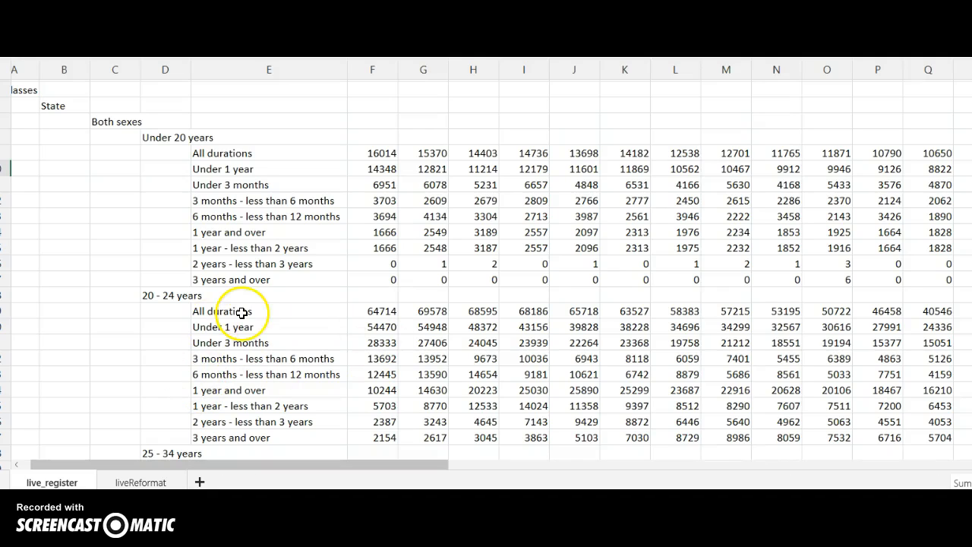
click(126, 484)
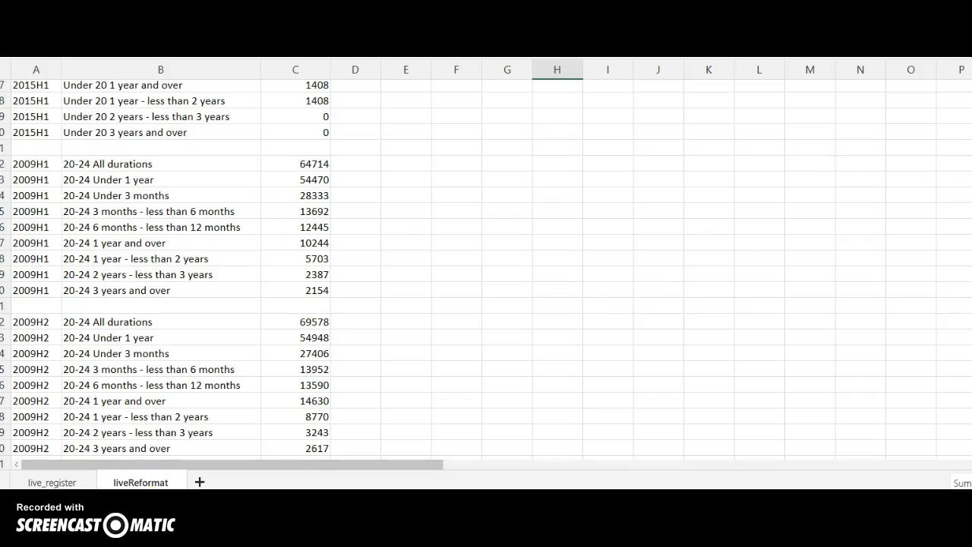
scroll(486, 275, down, 3)
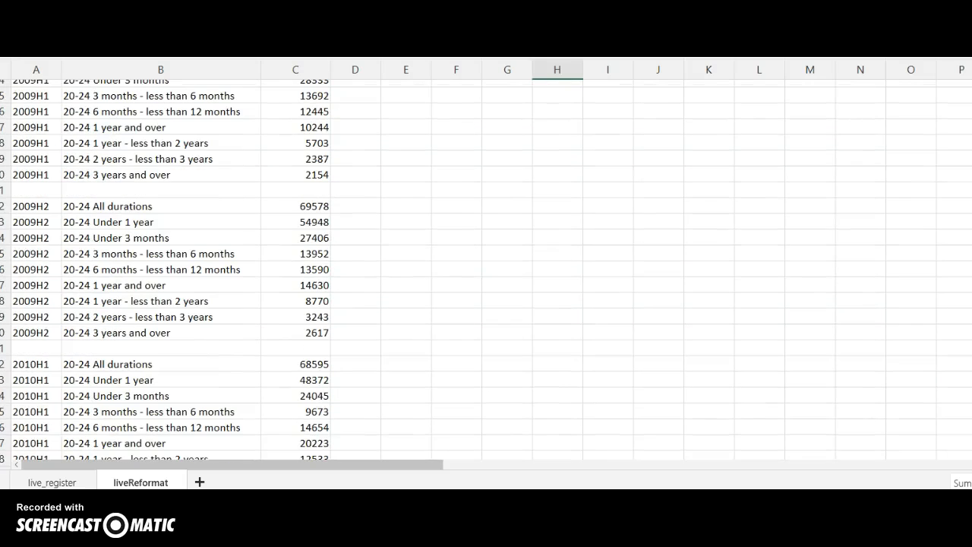
scroll(486, 275, down, 7)
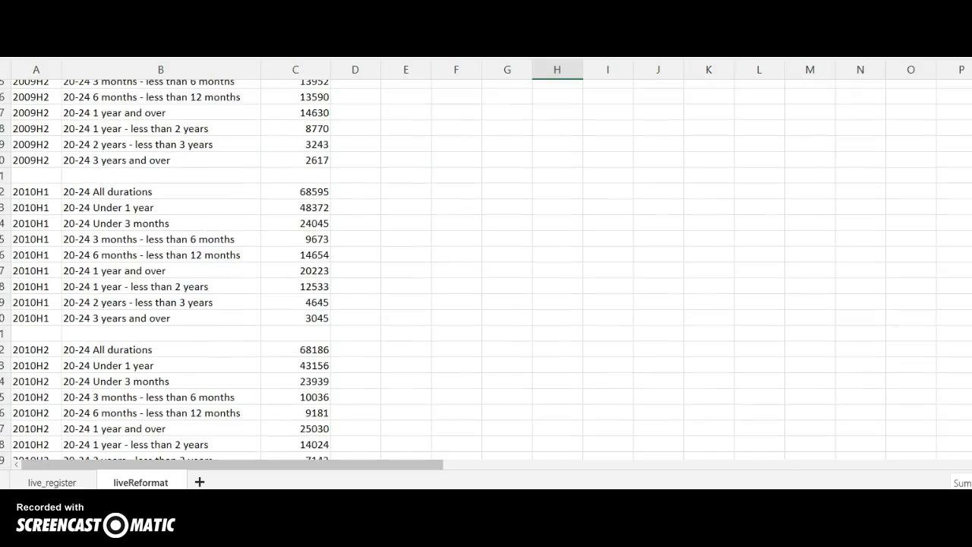
scroll(486, 275, down, 20)
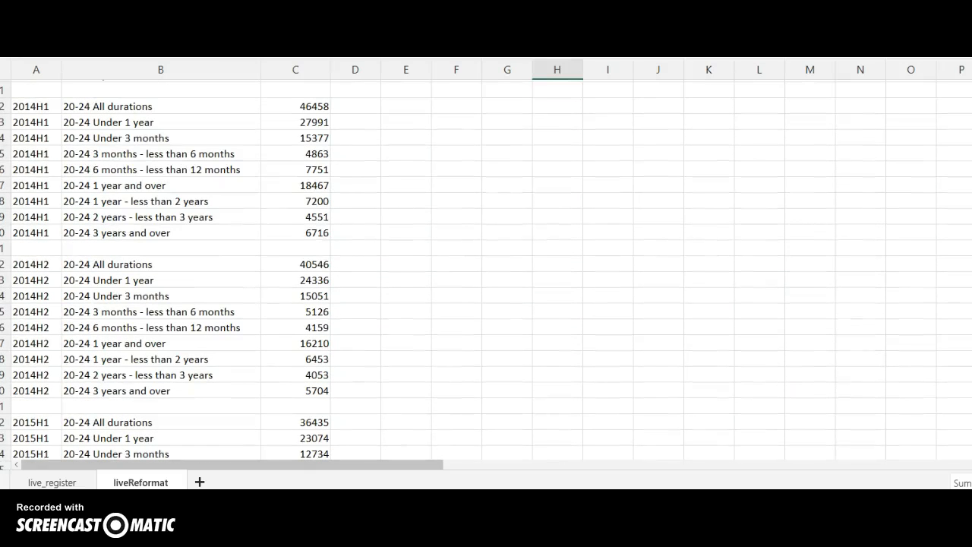
scroll(234, 447, down, 12)
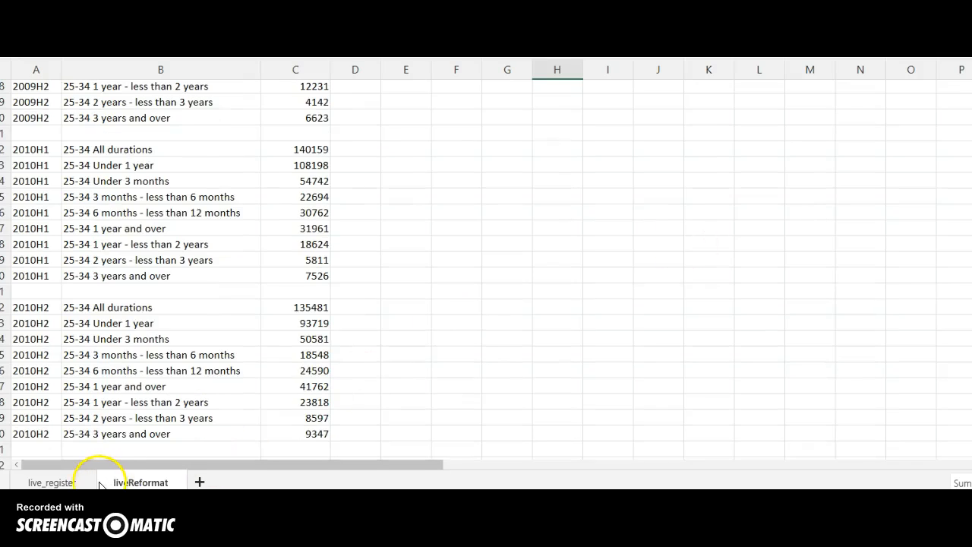
Step: Compare the live_register layout with liveReformat and examine the 25-34 age-group rows from 2010H1 through 2012H2
click(74, 480)
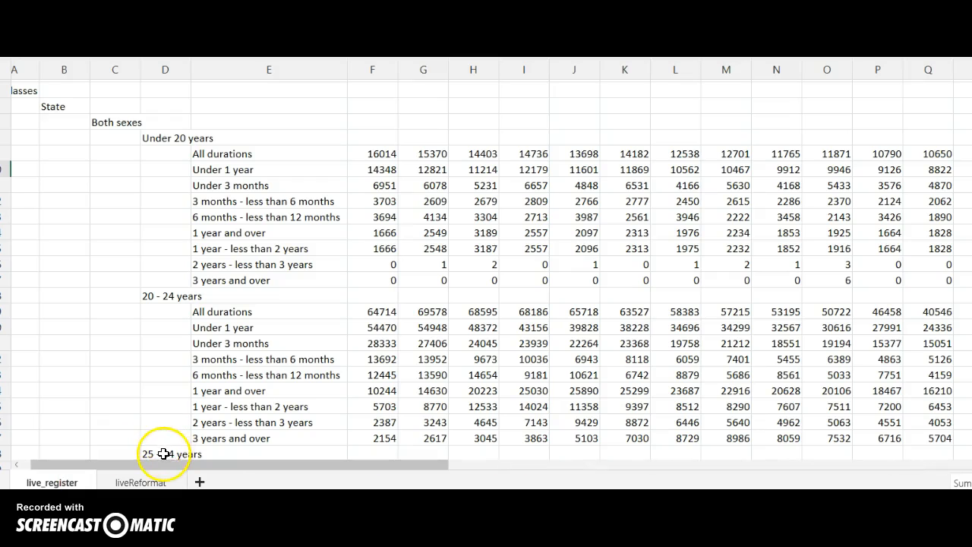
click(145, 481)
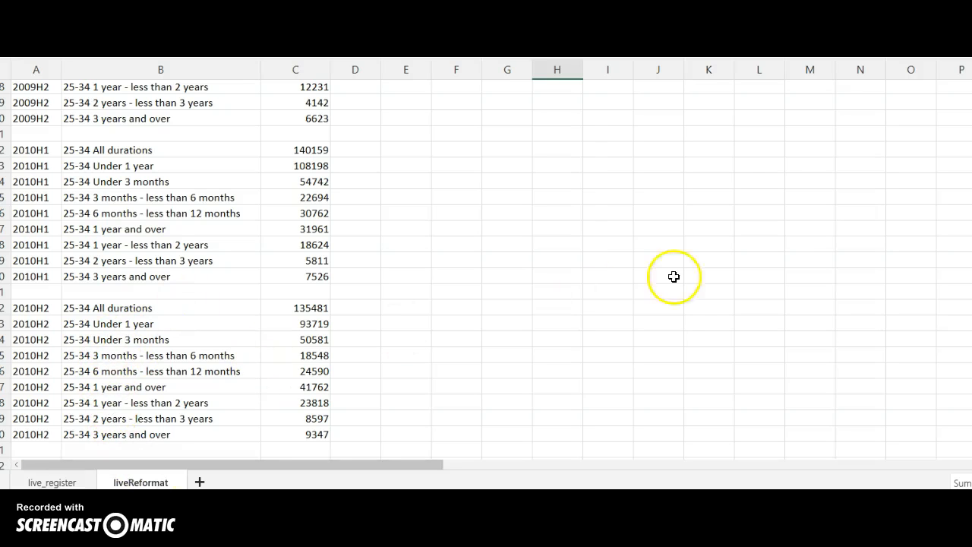
scroll(487, 266, down, 9)
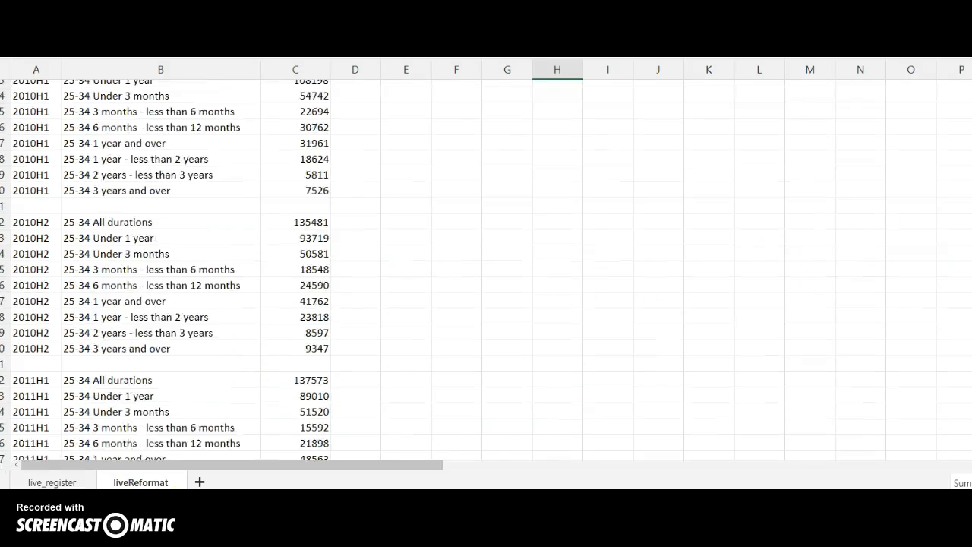
scroll(486, 266, down, 13)
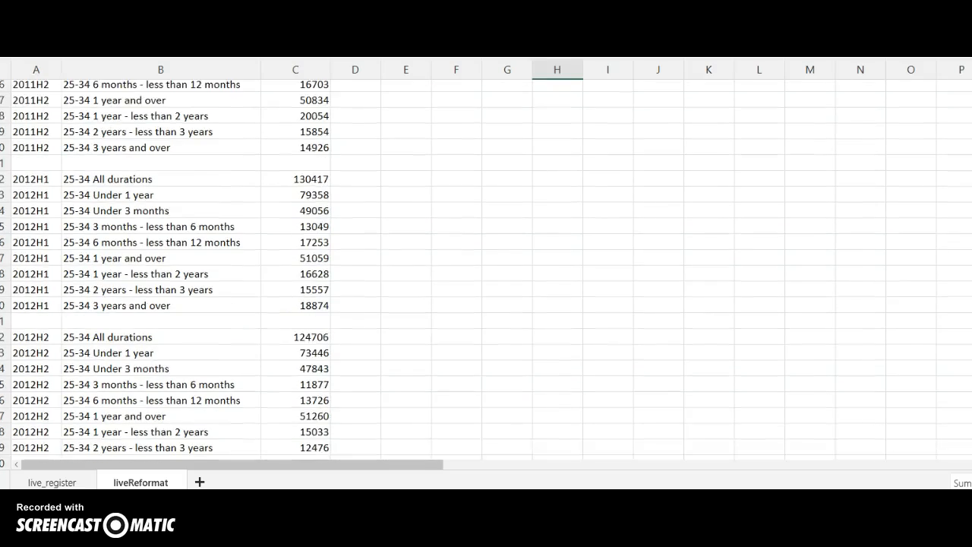
scroll(486, 269, down, 20)
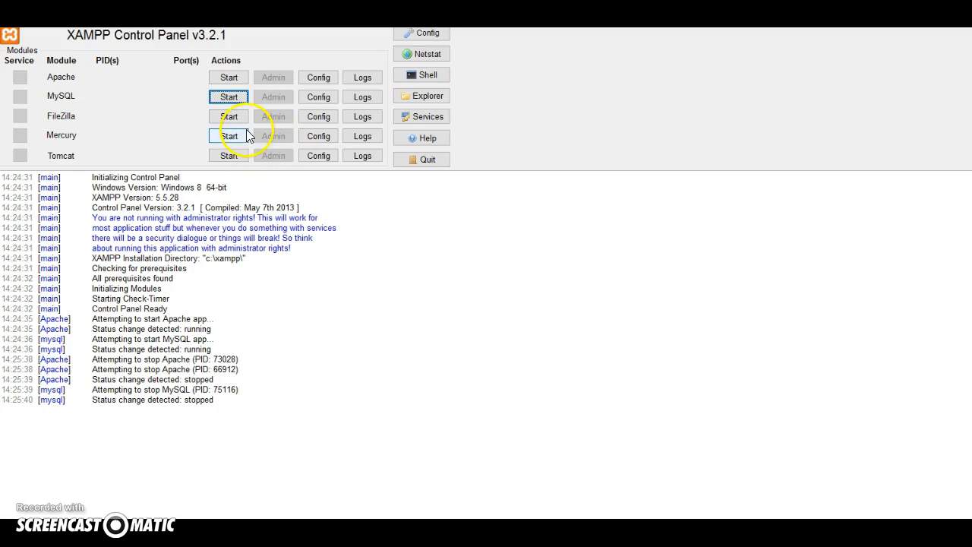
Step: Switch to the XAMPP Control Panel, start the Apache and MySQL modules, and open the admin page of each
click(229, 77)
click(226, 96)
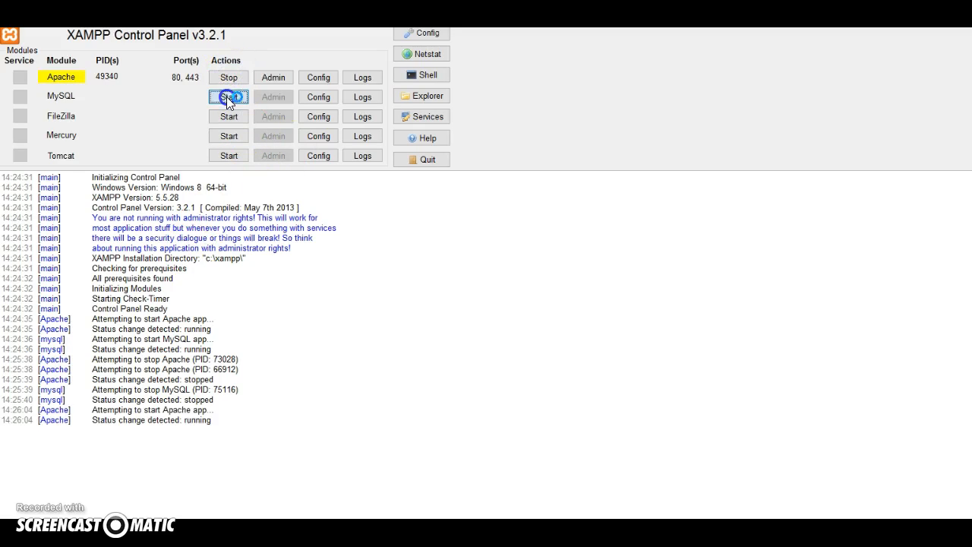
click(274, 79)
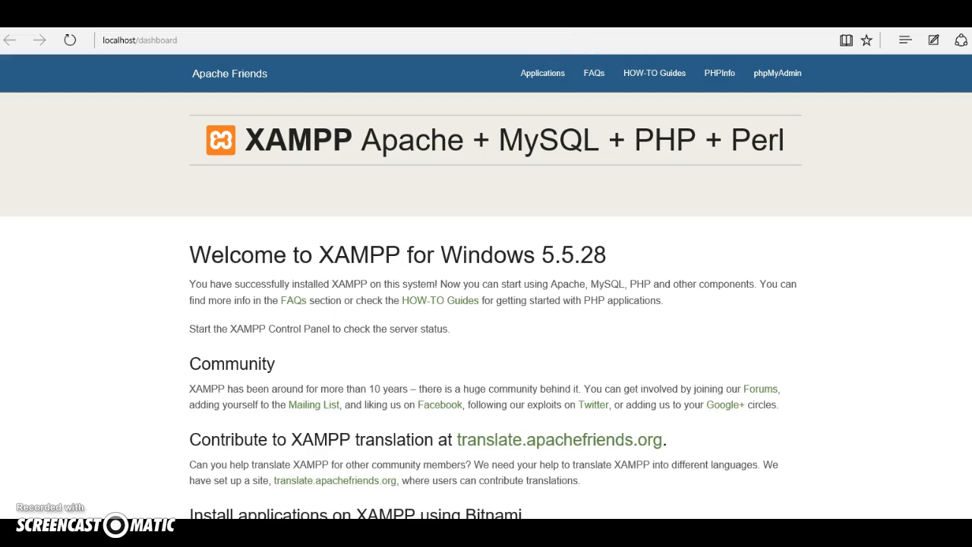
key(alt+Tab)
click(273, 98)
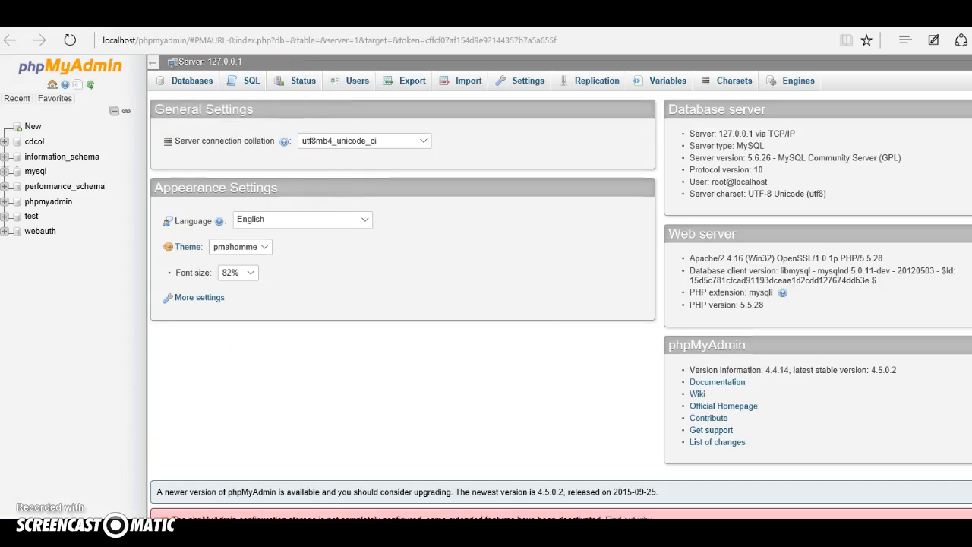
Step: Name the new table in the phpmyadmin database population and clear the number of columns to add
click(344, 105)
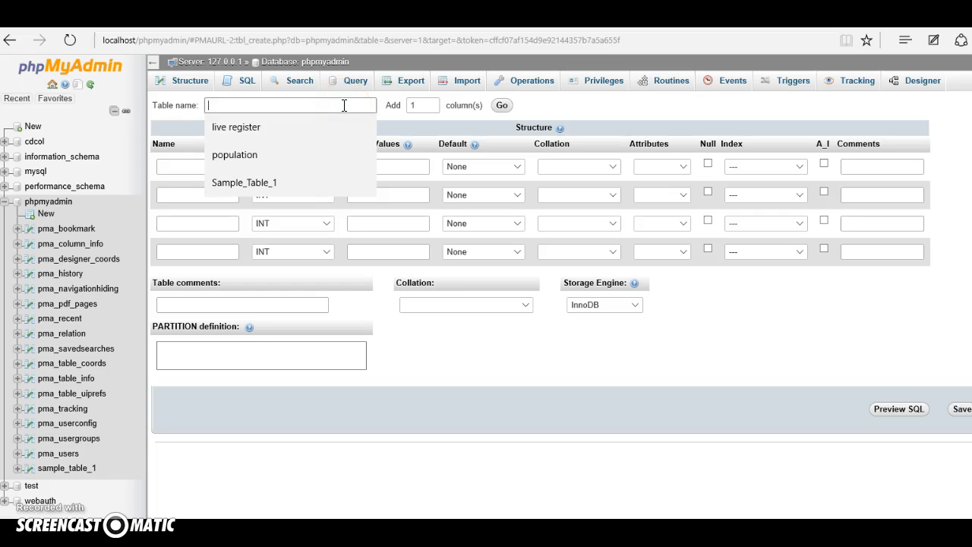
click(224, 156)
click(415, 105)
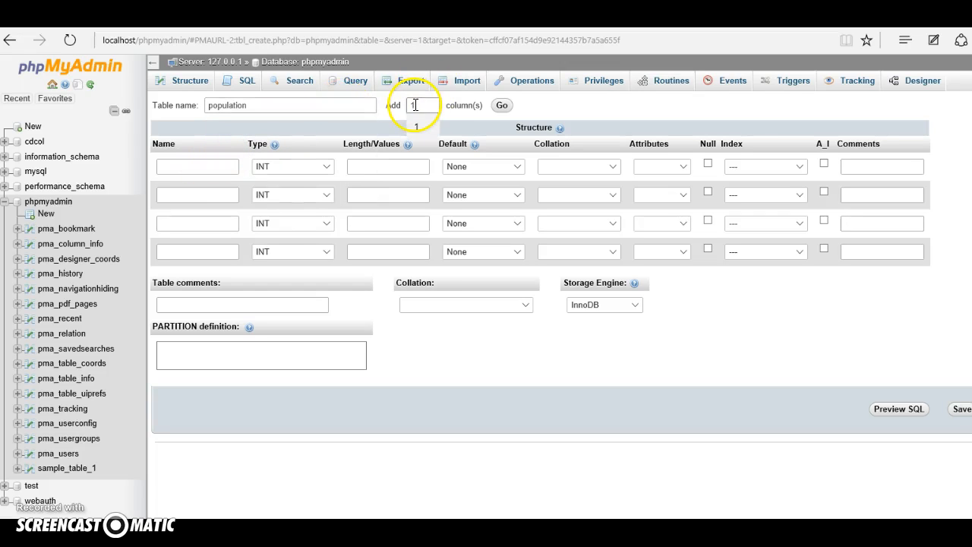
Step: Name the table's first three columns date, county and population, with county as VARCHAR
click(219, 162)
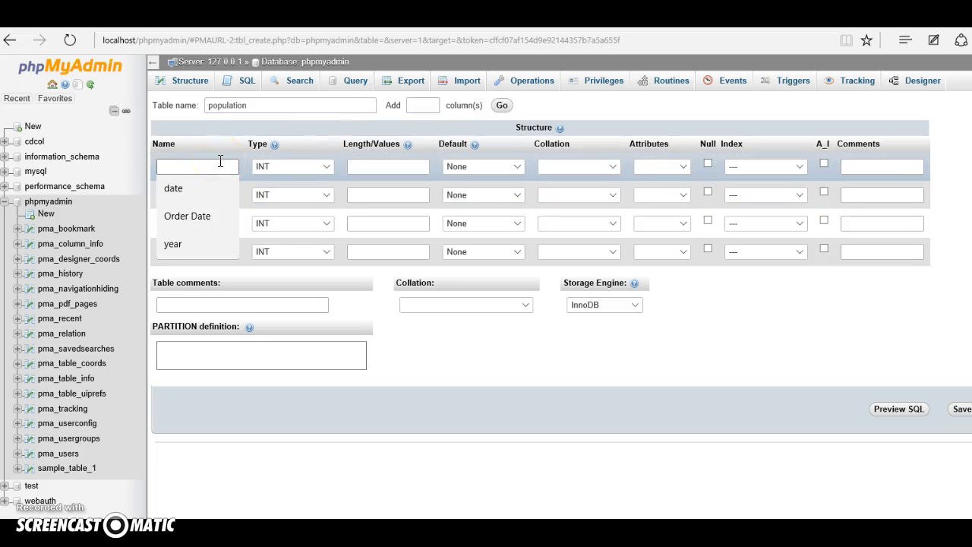
key(Down)
key(Return)
click(213, 196)
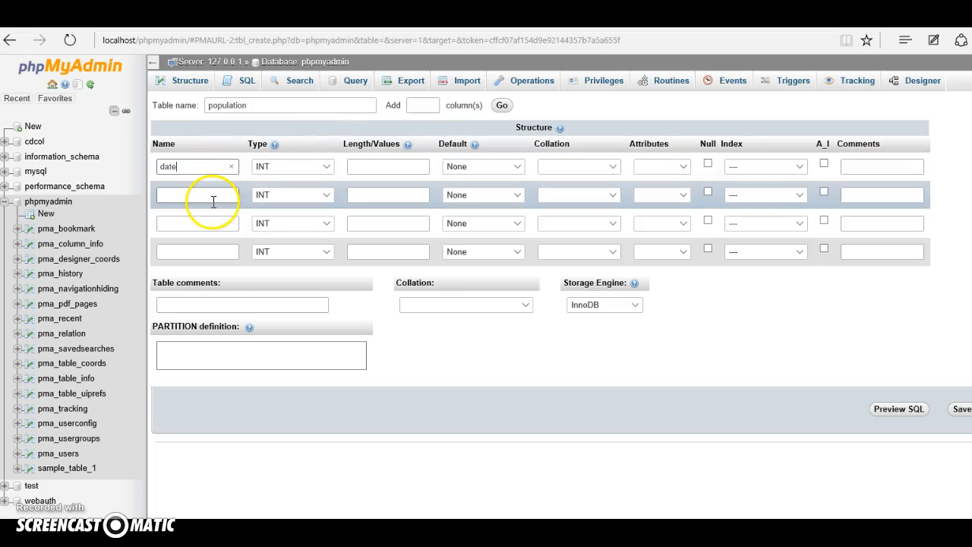
click(194, 255)
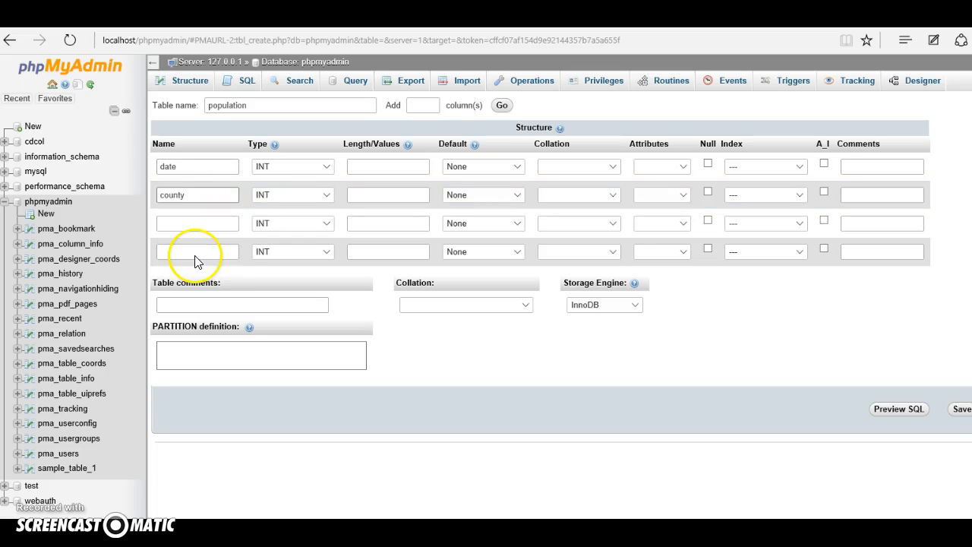
click(203, 224)
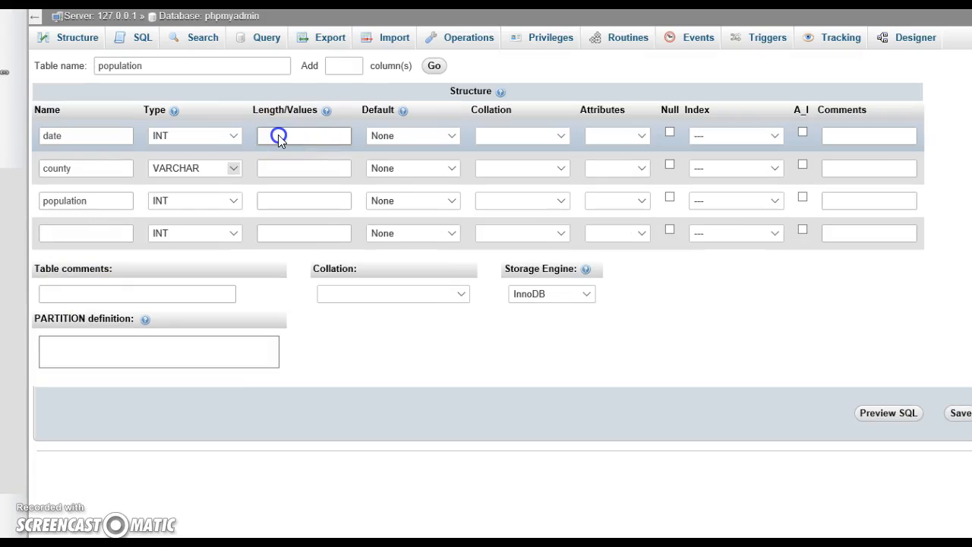
Step: Set the length of the date, county and population columns to 20 and save the table
click(278, 135)
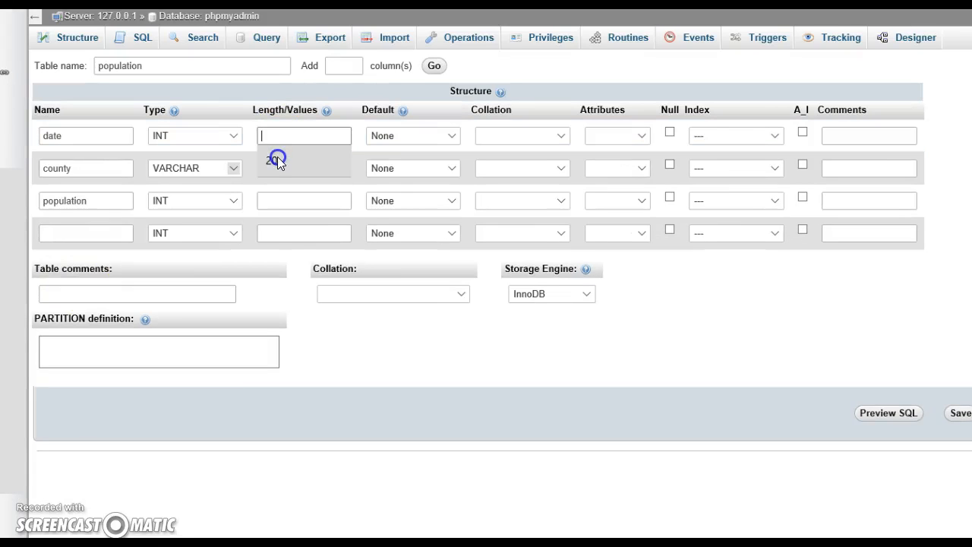
click(276, 159)
click(280, 166)
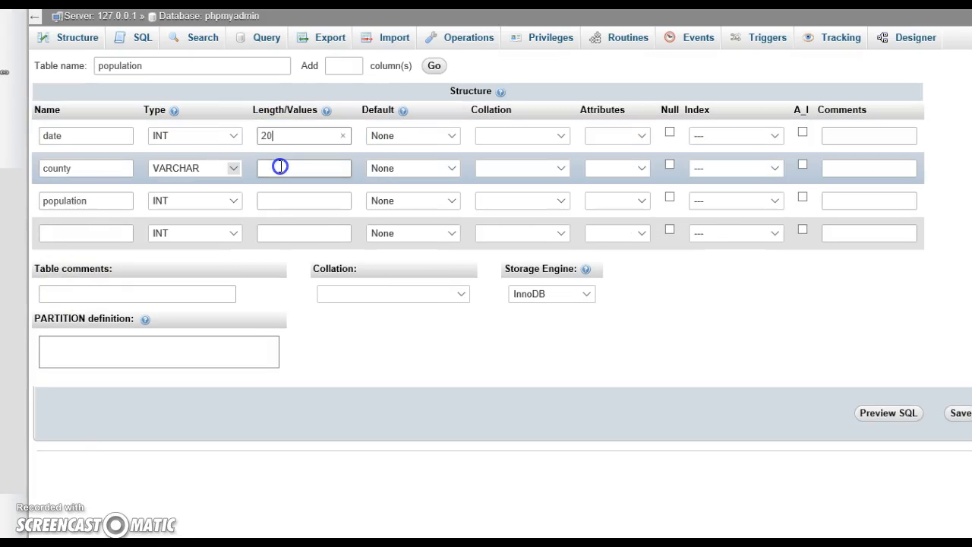
click(281, 166)
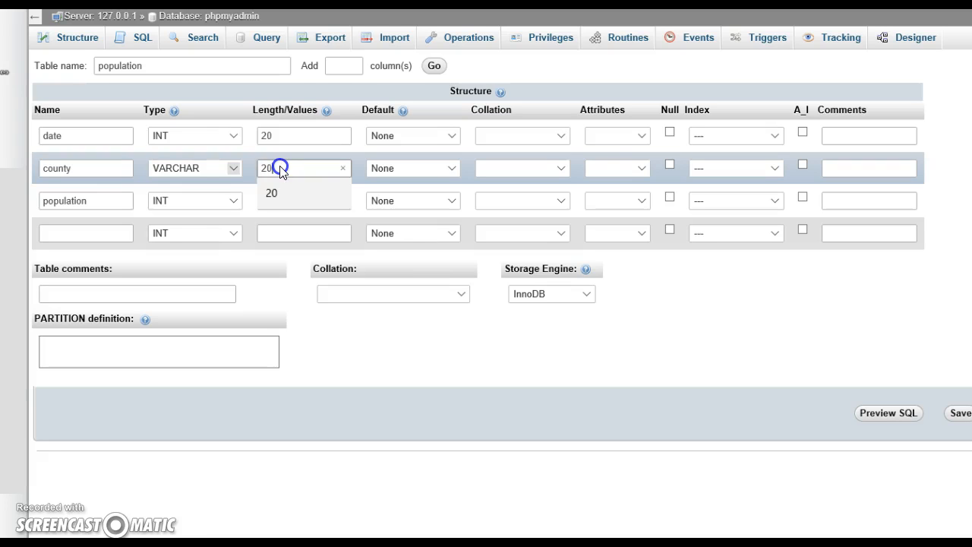
click(294, 202)
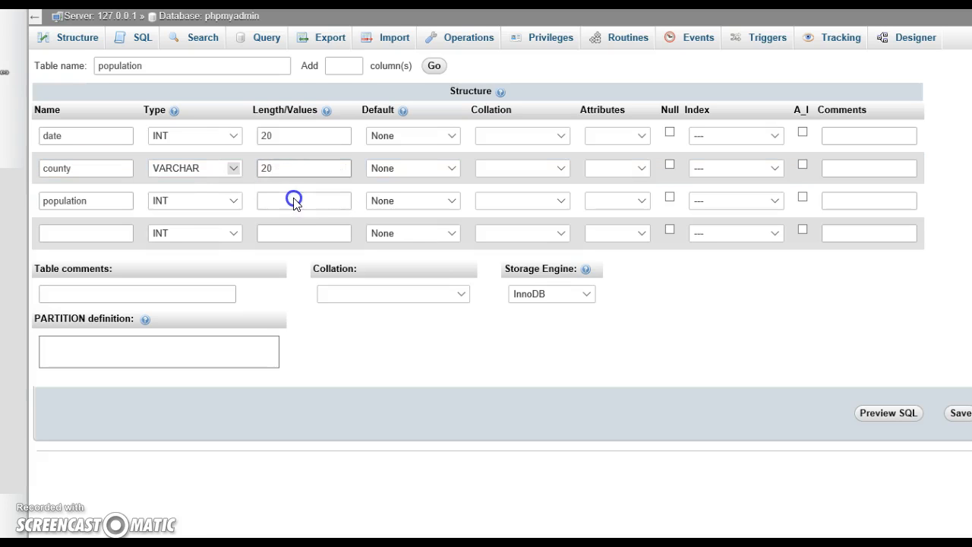
click(293, 198)
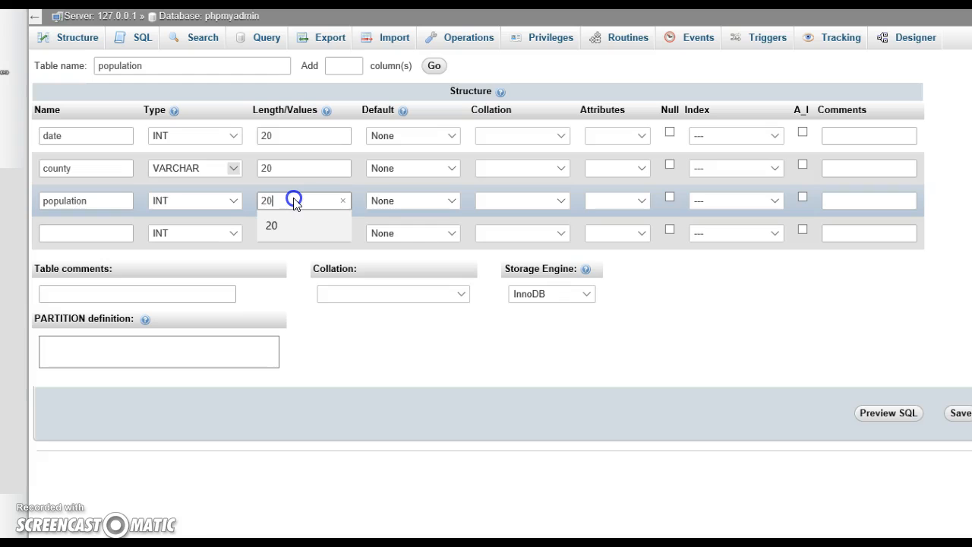
click(287, 228)
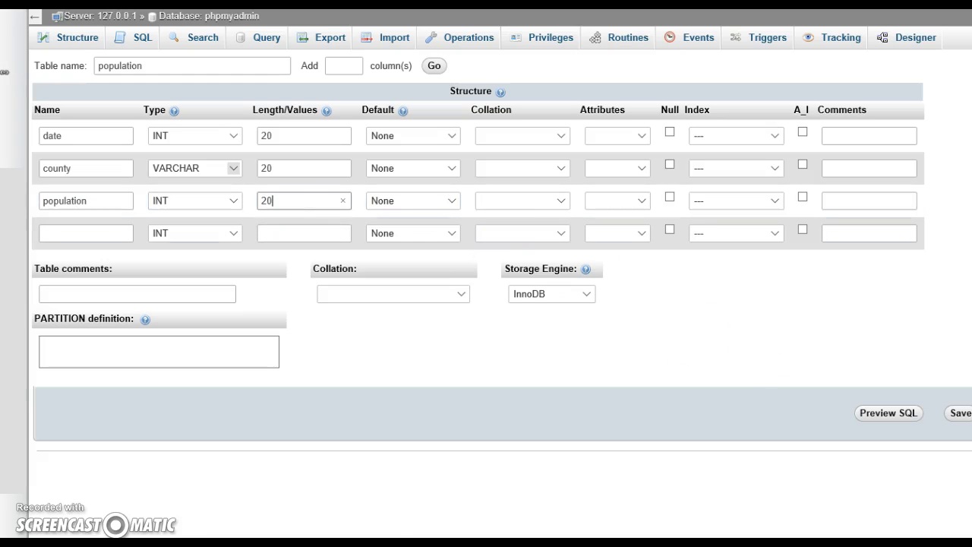
click(961, 414)
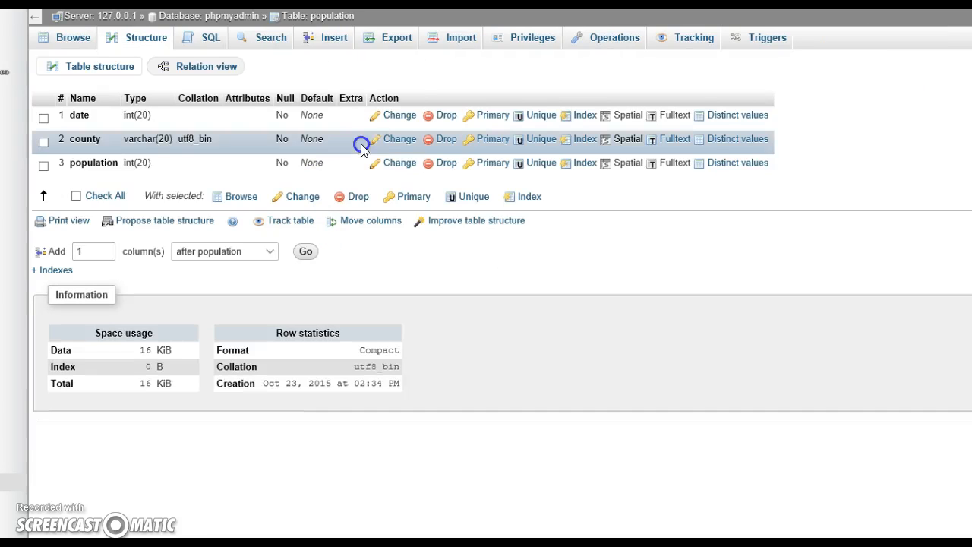
Step: Import the population CSV file into the population table, skipping the first line
click(452, 49)
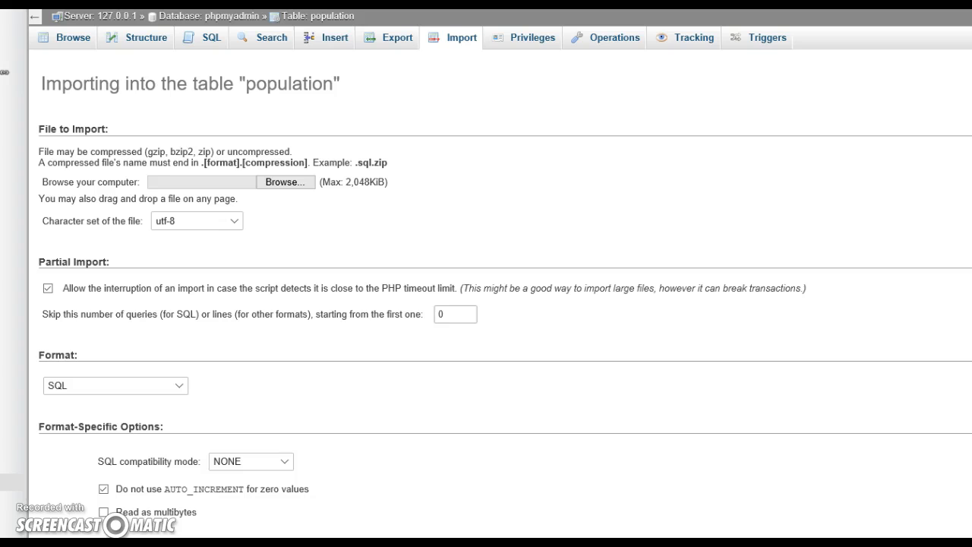
click(456, 315)
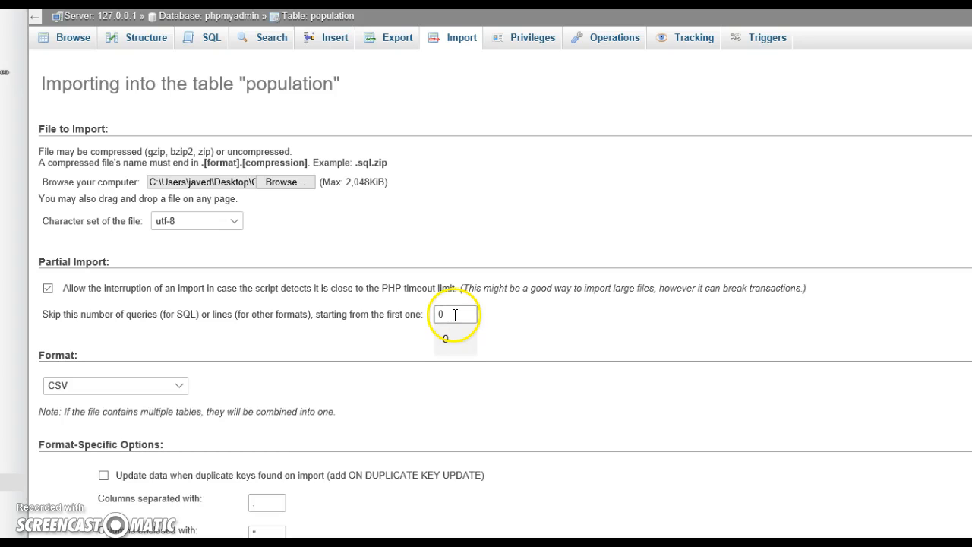
key(BackSpace)
text(1)
click(452, 340)
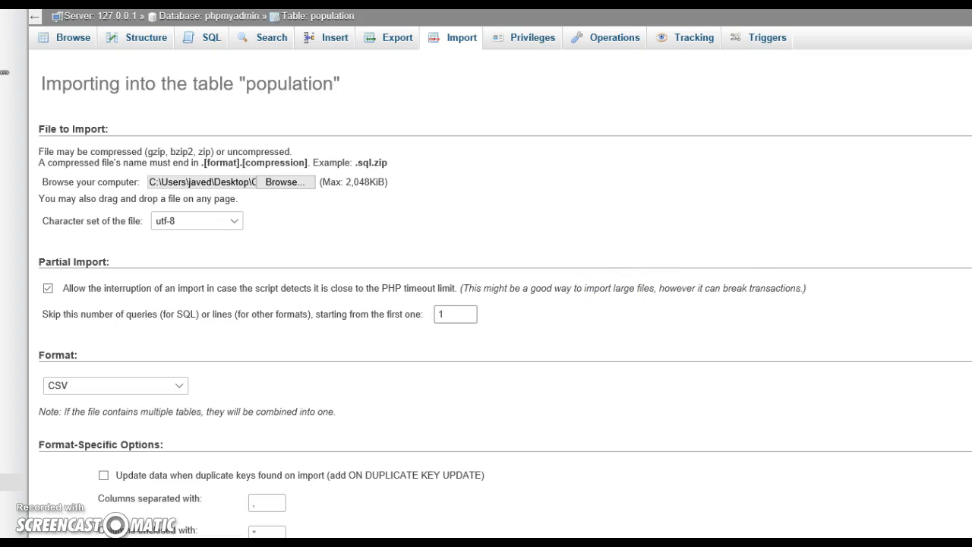
scroll(486, 304, down, 3)
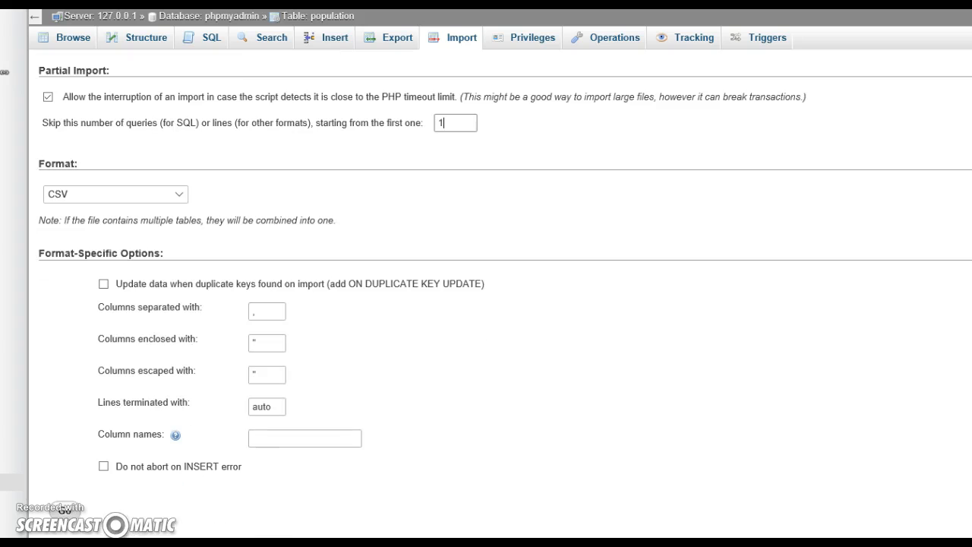
click(67, 514)
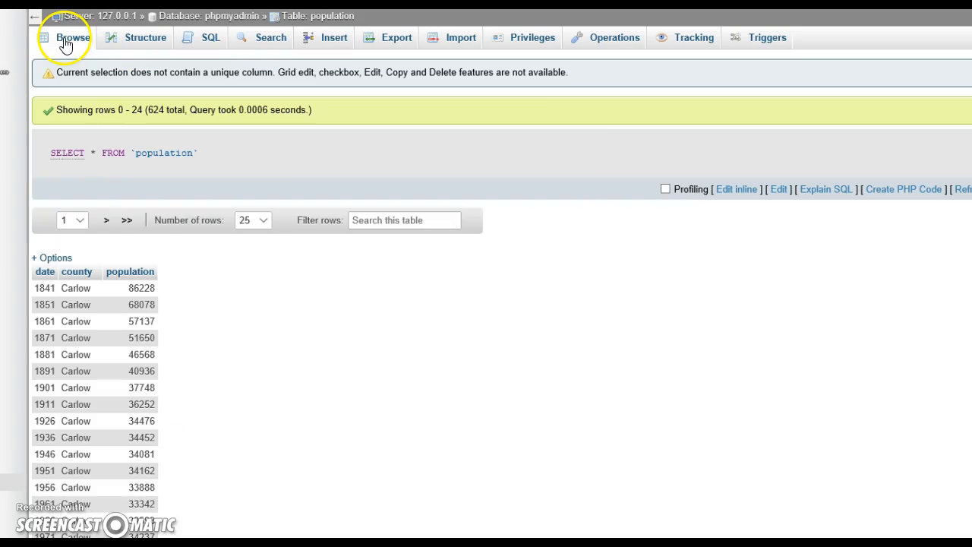
Step: Browse the imported rows of the population table, from the Carlow records on through the Dublin pages
click(67, 41)
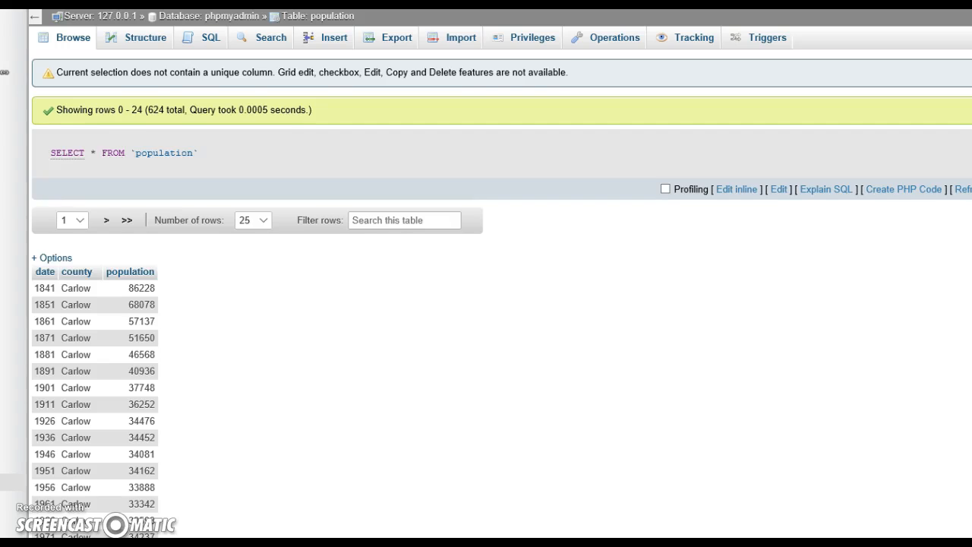
scroll(501, 304, down, 2)
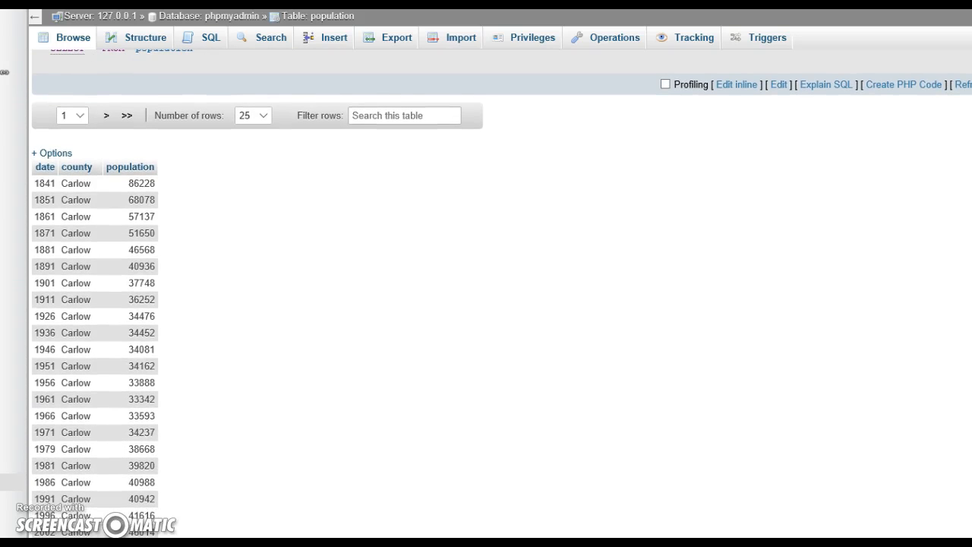
scroll(501, 304, down, 3)
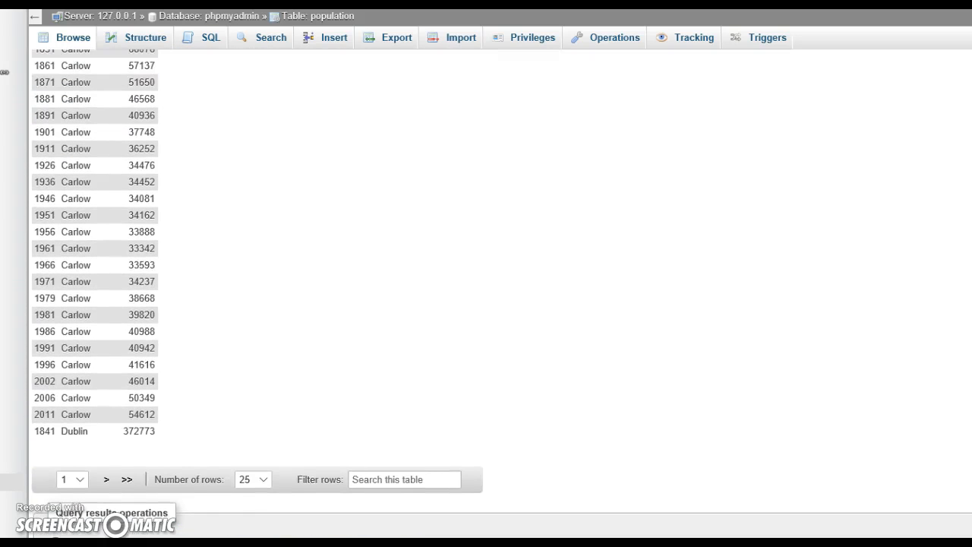
click(103, 499)
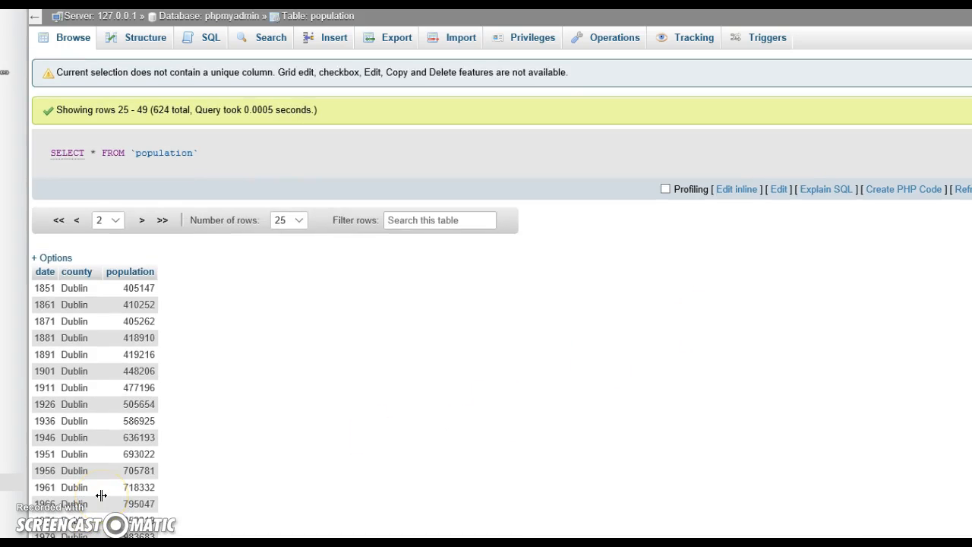
click(142, 221)
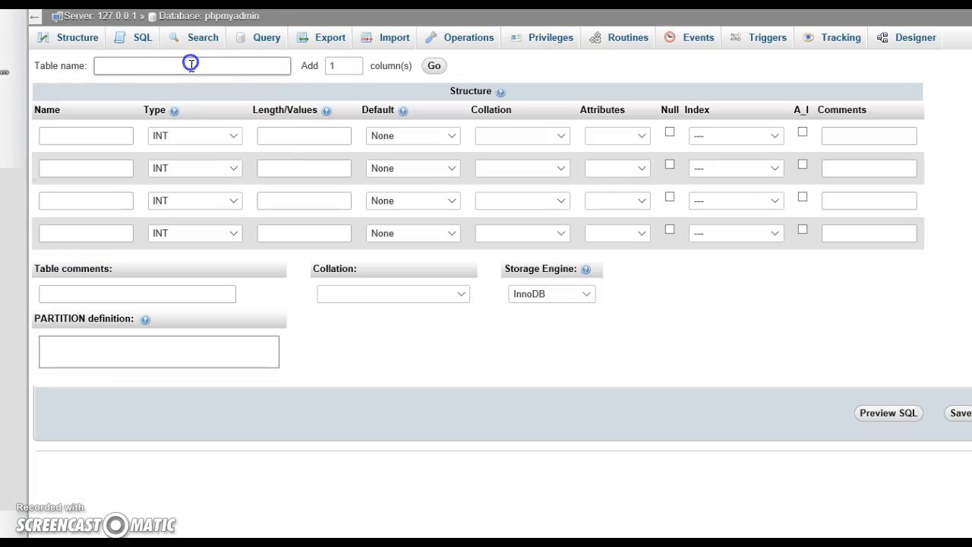
Step: Name the new table in the phpmyadmin database "live register"
click(191, 66)
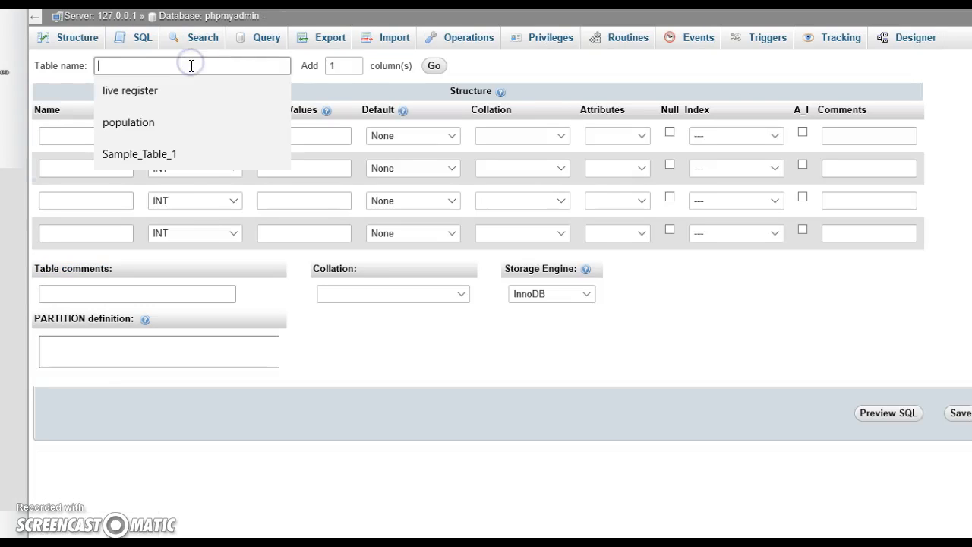
key(Down)
key(Return)
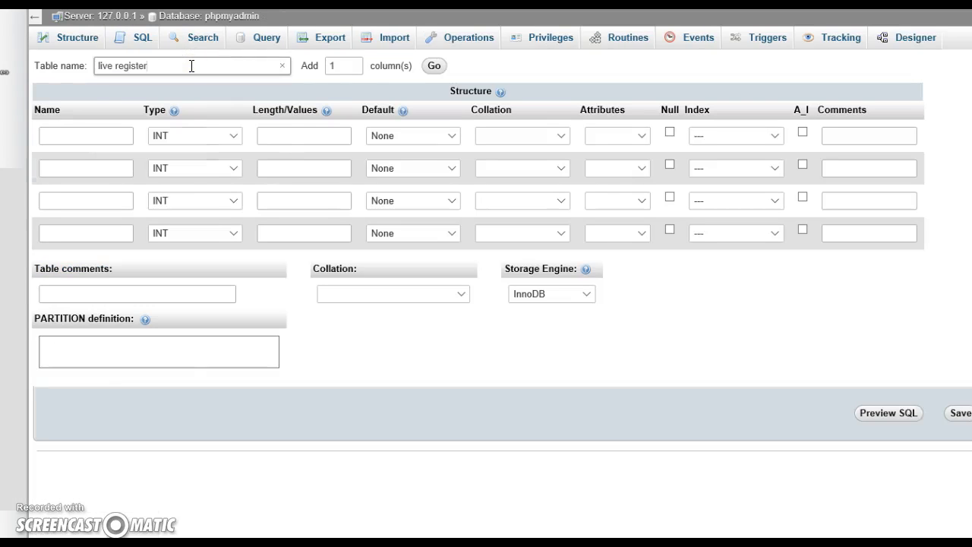
click(344, 65)
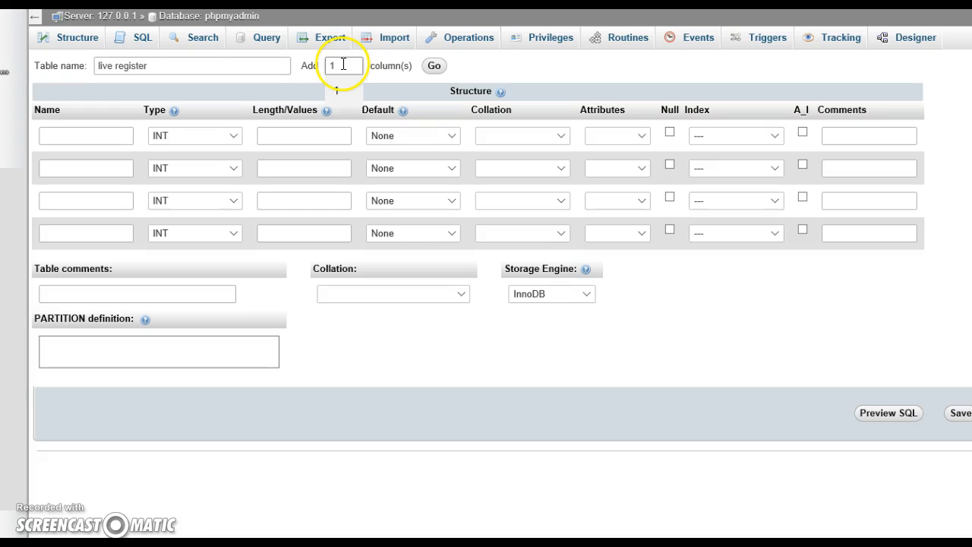
Step: Name the first three columns year, category and live register, with year as TEXT and category as VARCHAR
click(102, 139)
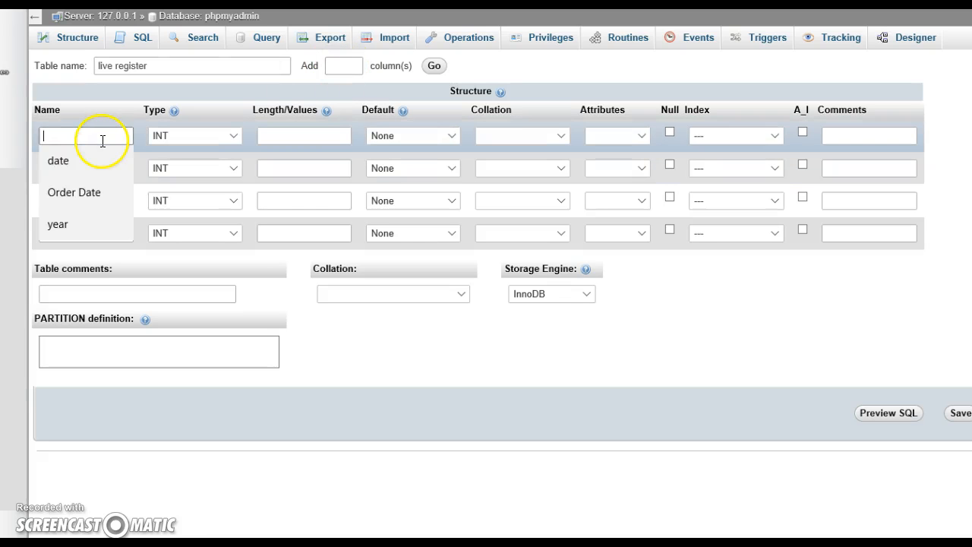
click(83, 221)
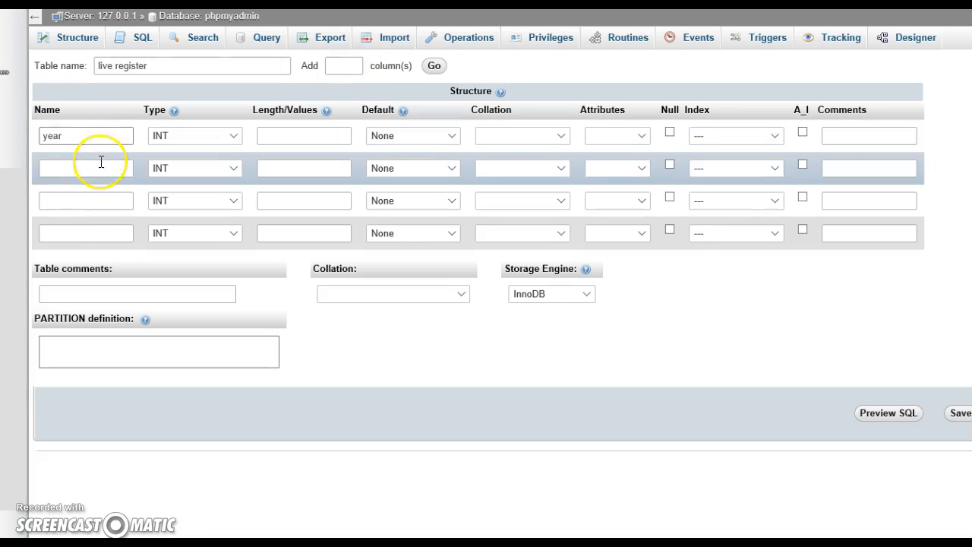
click(101, 166)
click(83, 193)
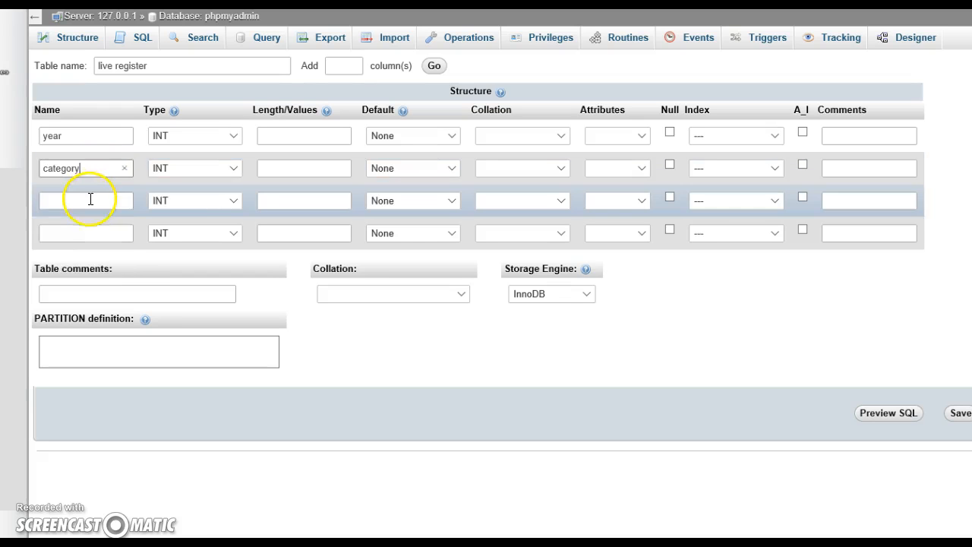
click(89, 199)
click(80, 225)
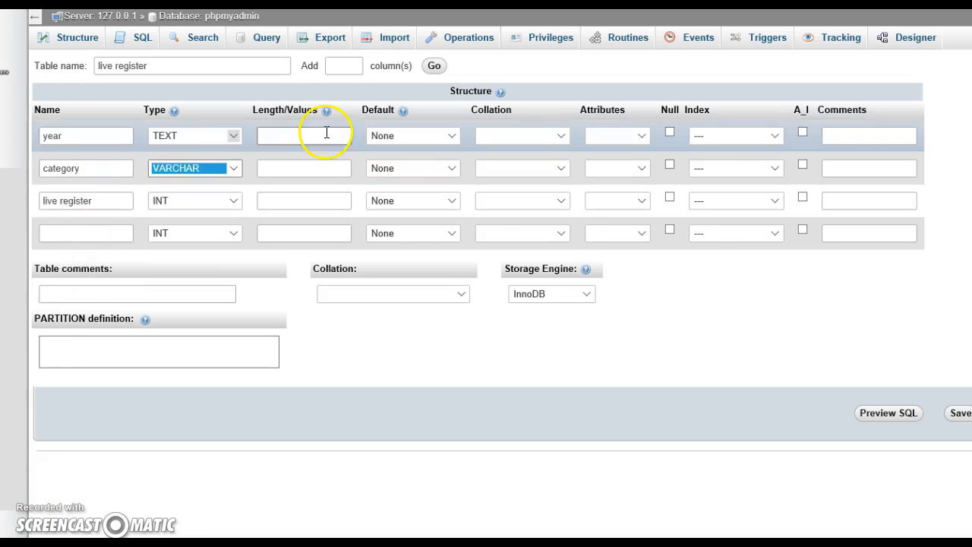
Step: Set the length of the year, category and live register columns to 20 and save the table
click(324, 134)
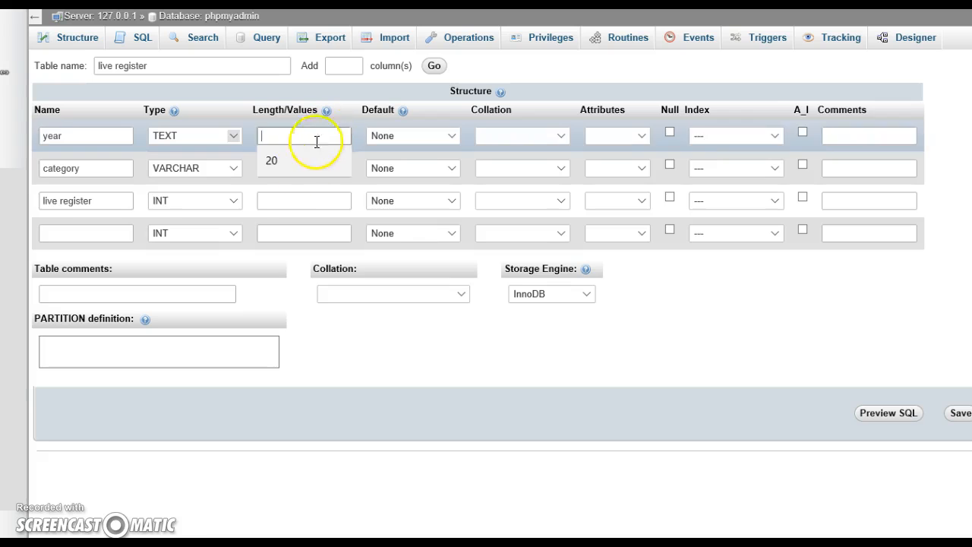
click(304, 166)
click(304, 168)
click(301, 195)
click(302, 194)
click(298, 223)
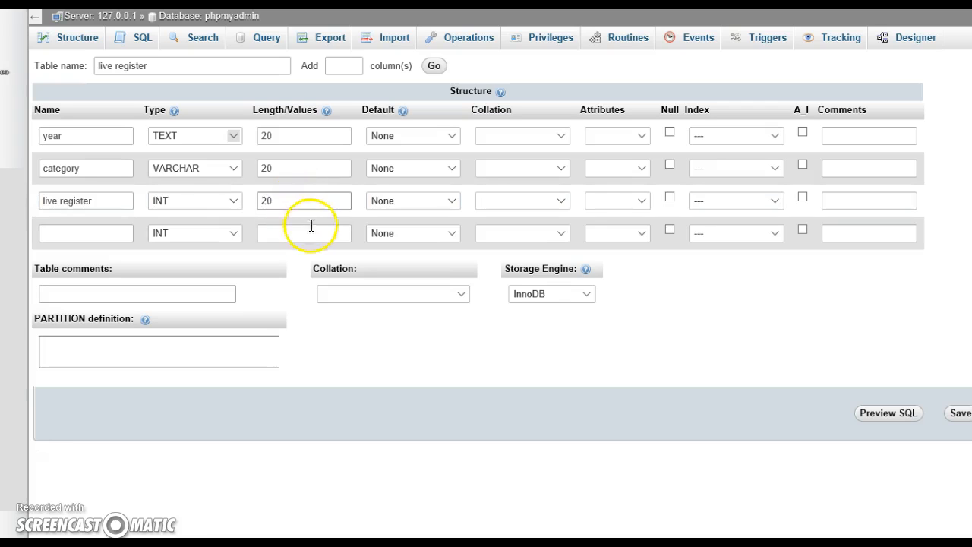
click(960, 416)
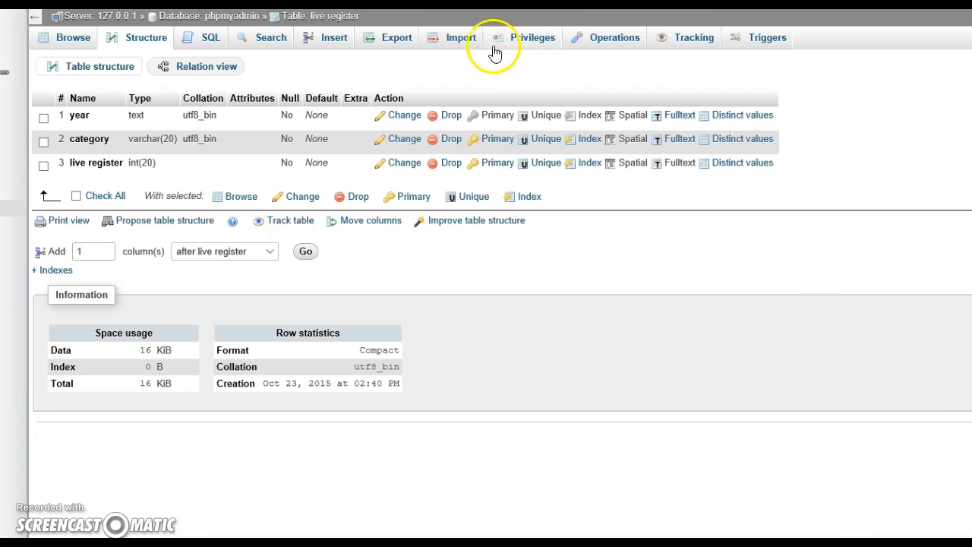
Step: Import live_register1 (1).csv into the live register table as CSV, skipping the first line
click(463, 42)
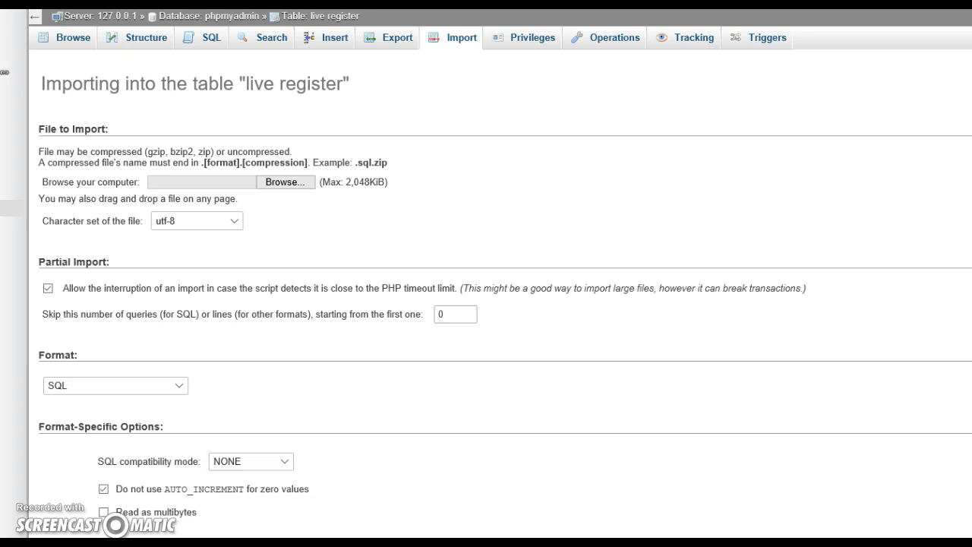
click(455, 310)
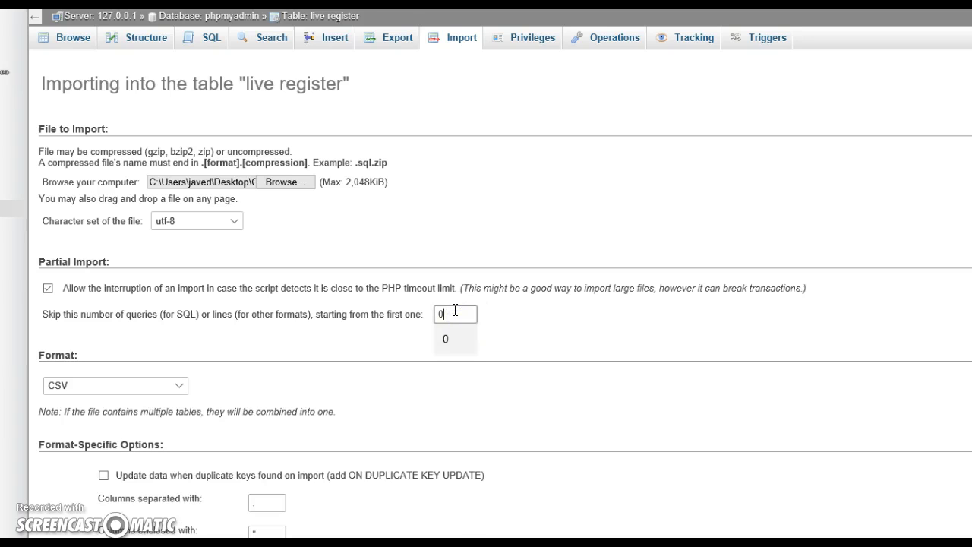
key(BackSpace)
text(1)
click(456, 316)
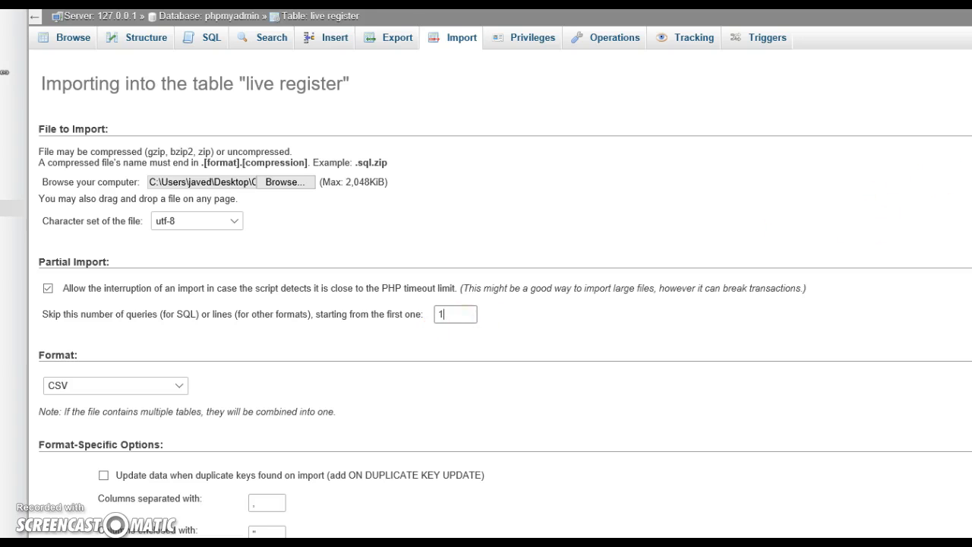
scroll(438, 363, down, 3)
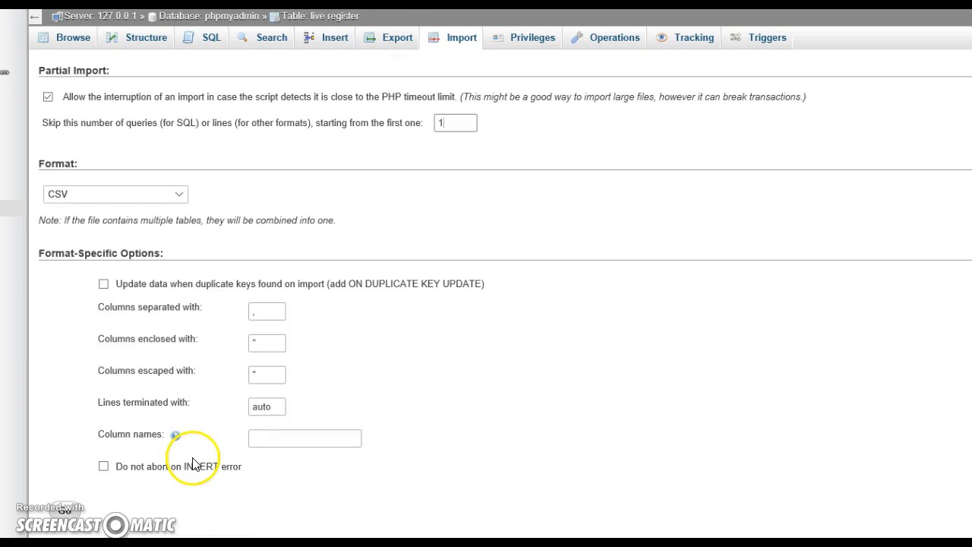
click(76, 507)
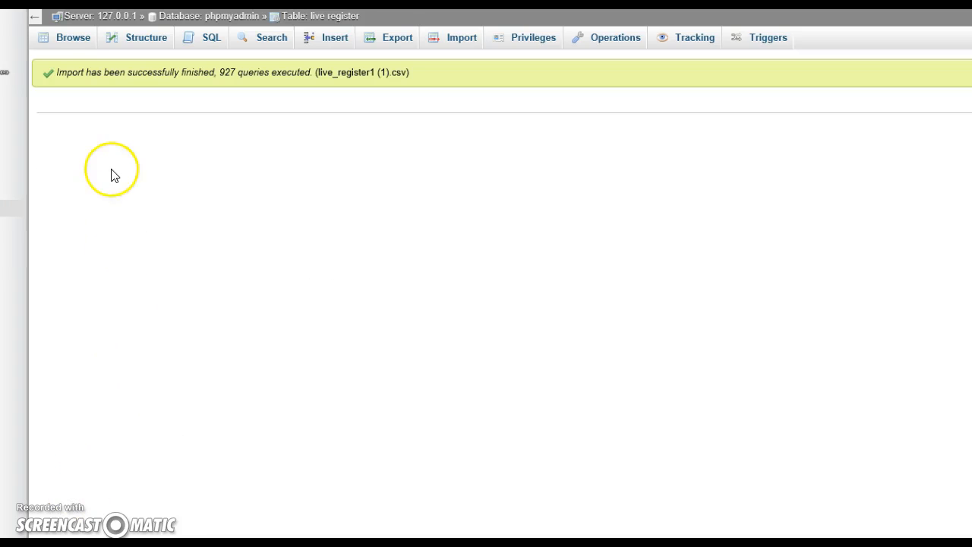
Step: Browse the imported rows of the live register table, from the first page on through the following pages
click(67, 43)
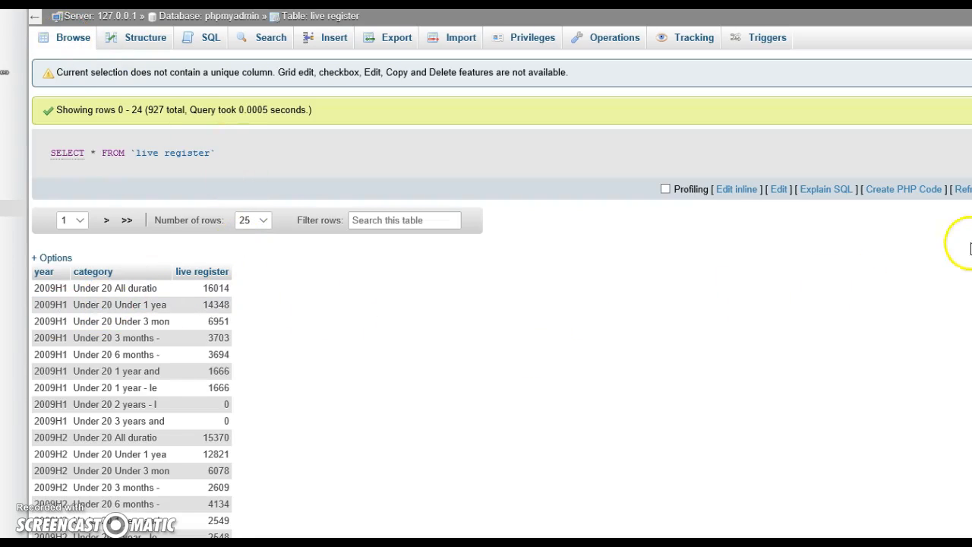
scroll(5, 71, down, 5)
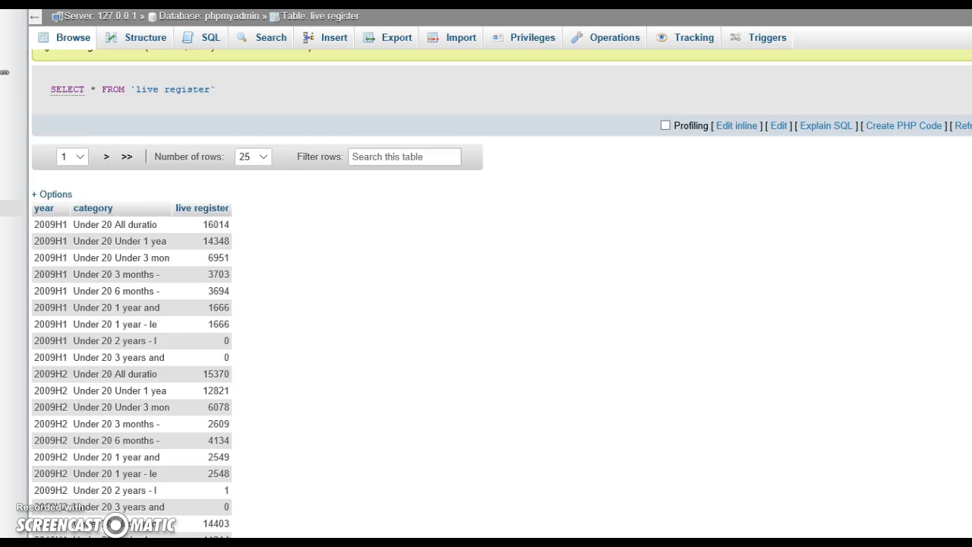
scroll(4, 71, down, 1)
scroll(4, 71, up, 1)
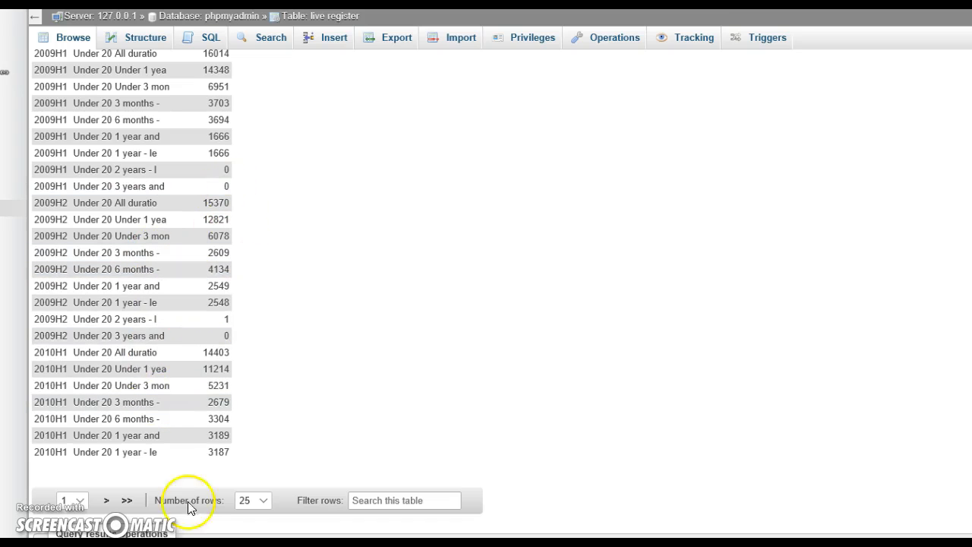
click(111, 500)
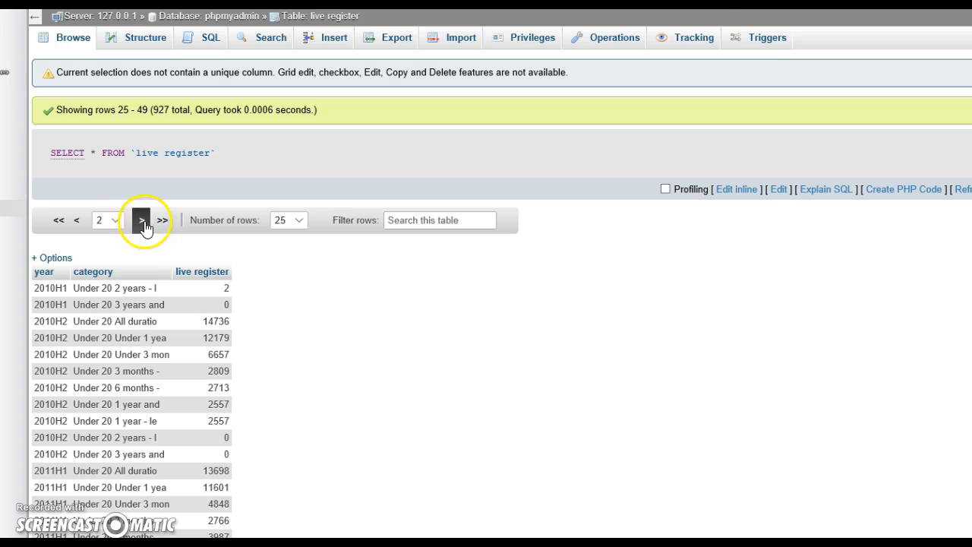
click(141, 223)
click(141, 223)
click(141, 223)
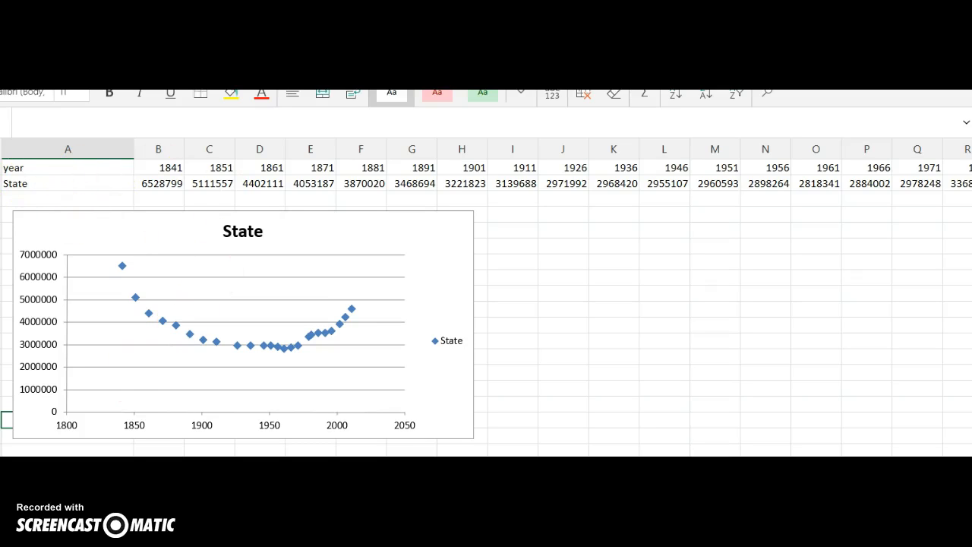
Step: In the Excel workbook, review the State population figures by year and the available X Y (Scatter) chart types
scroll(486, 296, right, 6)
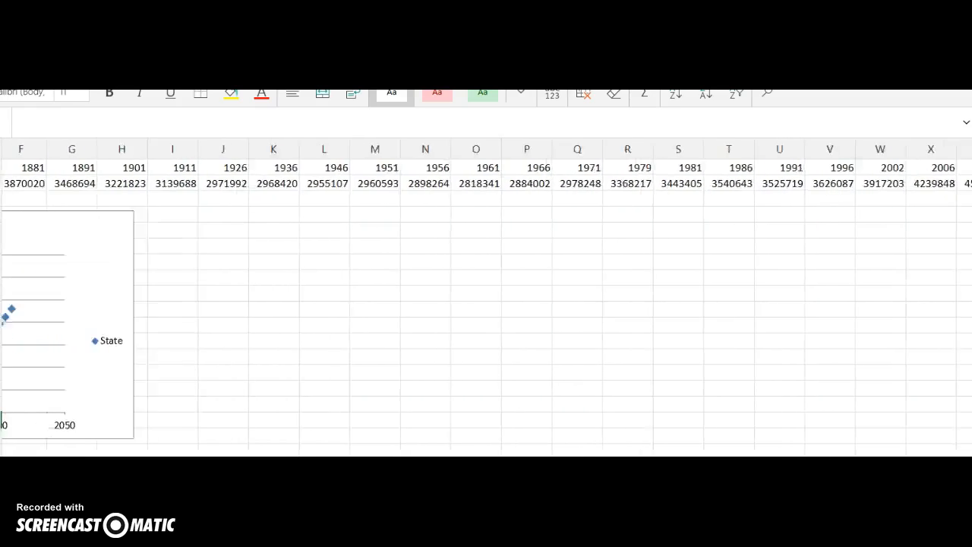
scroll(486, 296, left, 6)
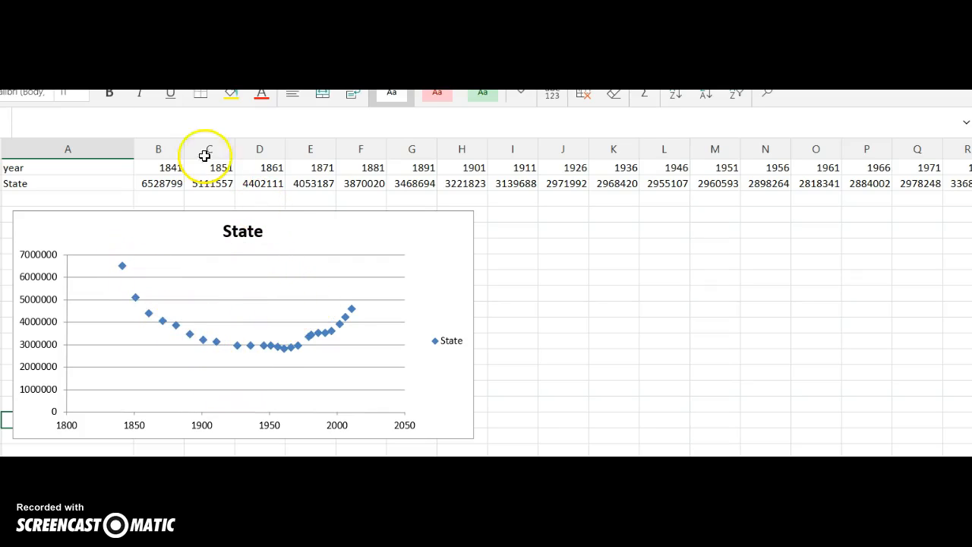
key(alt+n)
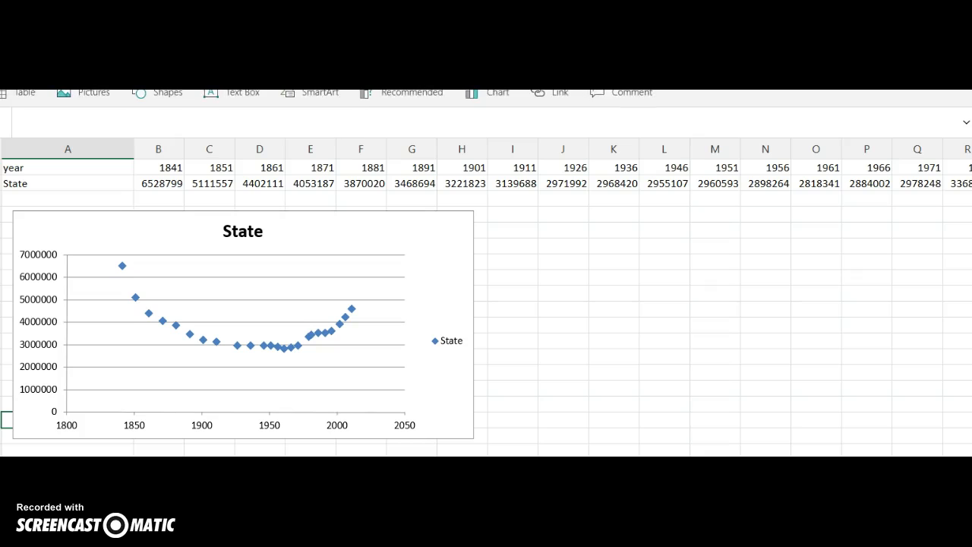
click(494, 104)
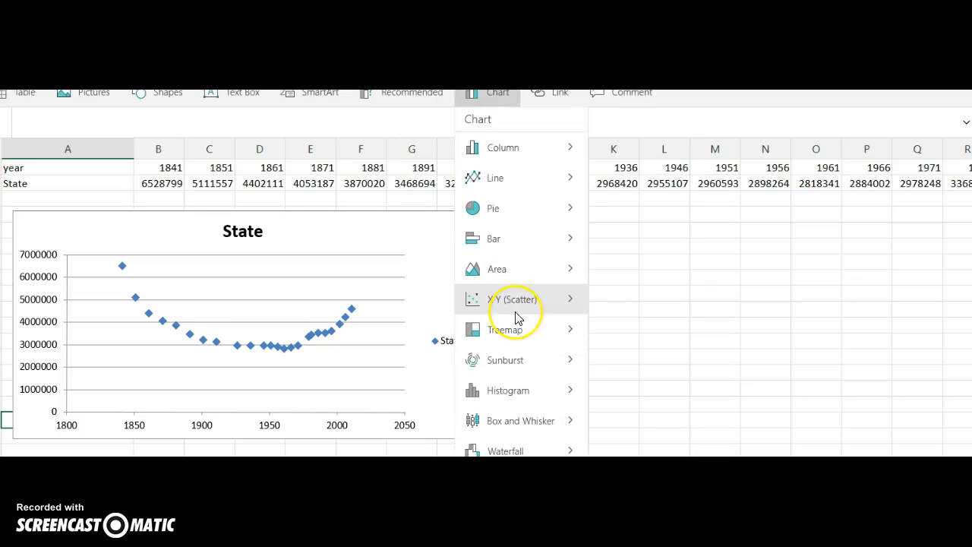
click(515, 313)
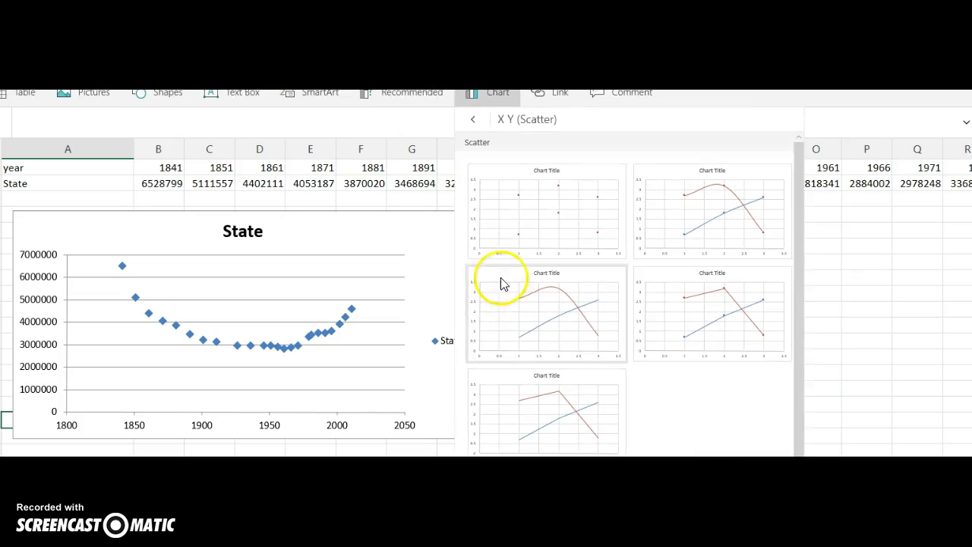
click(311, 310)
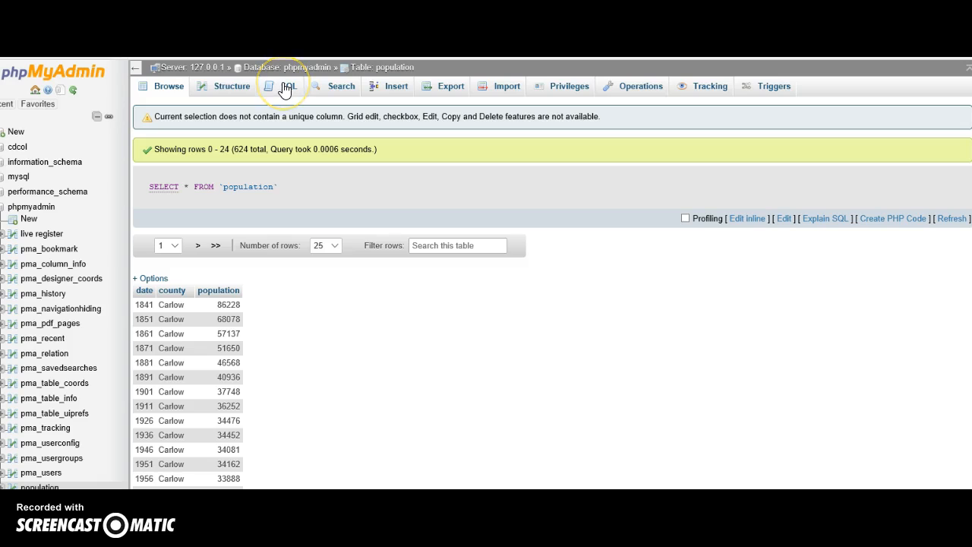
Step: In phpMyAdmin, start an SQL query on the population table that selects the county column instead of all columns
click(286, 88)
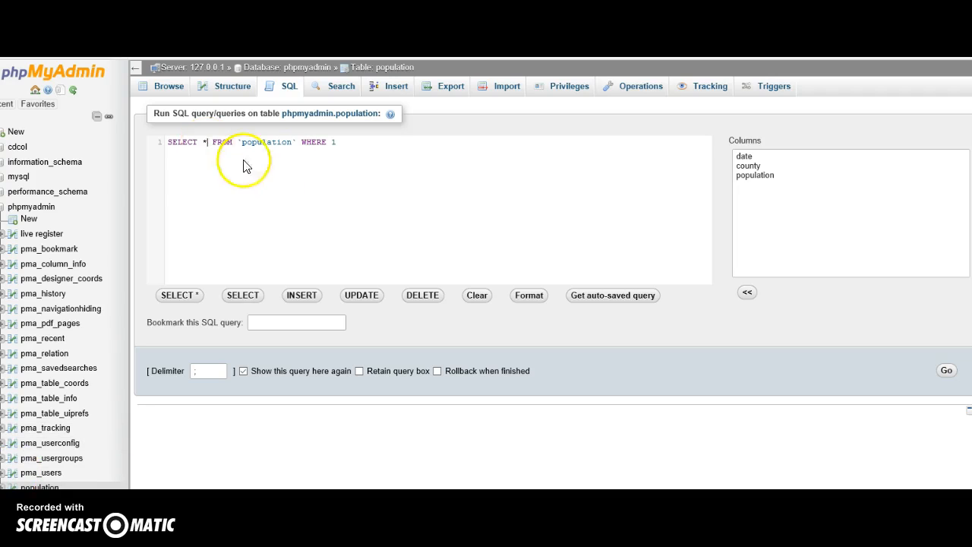
key(BackSpace)
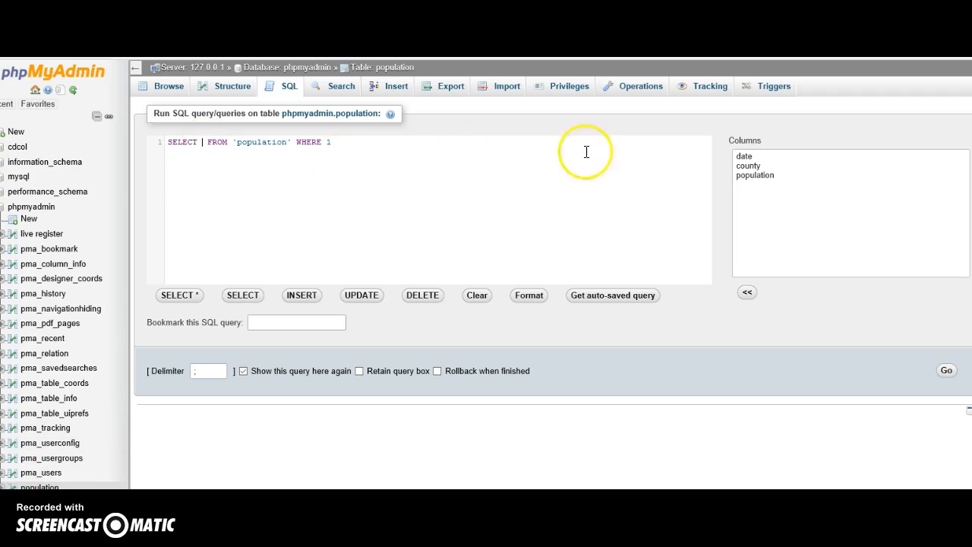
double_click(758, 167)
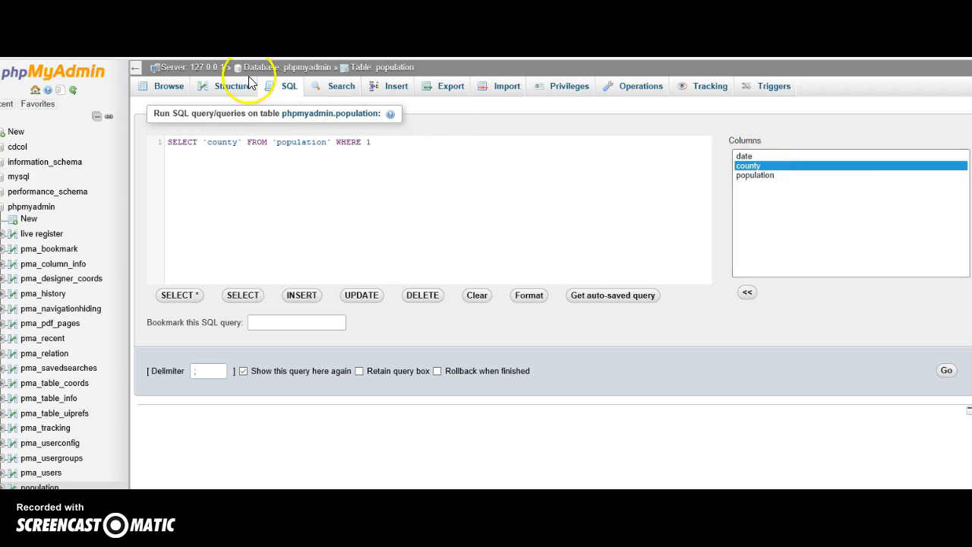
Step: Add MAX of the population column after county in the query's list of selected columns
text(,MA)
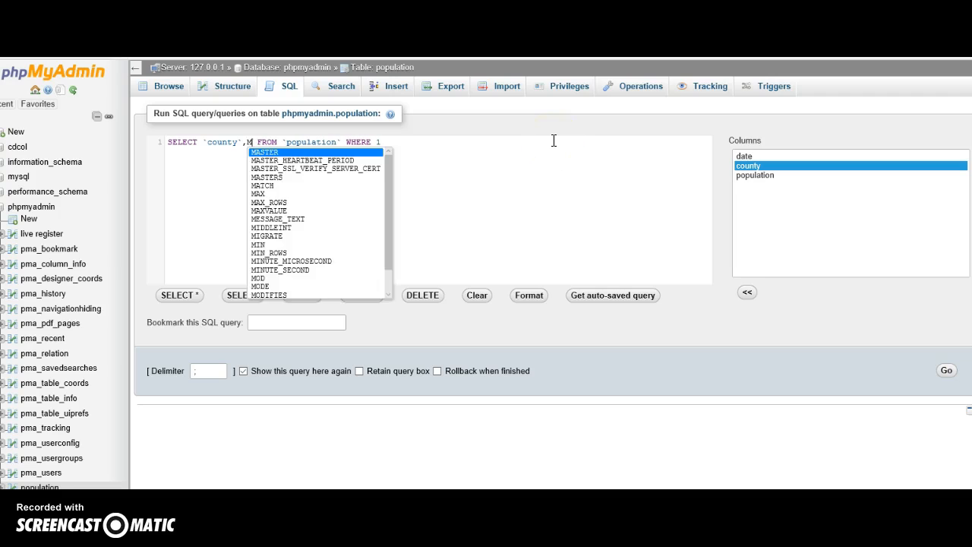
text(X)
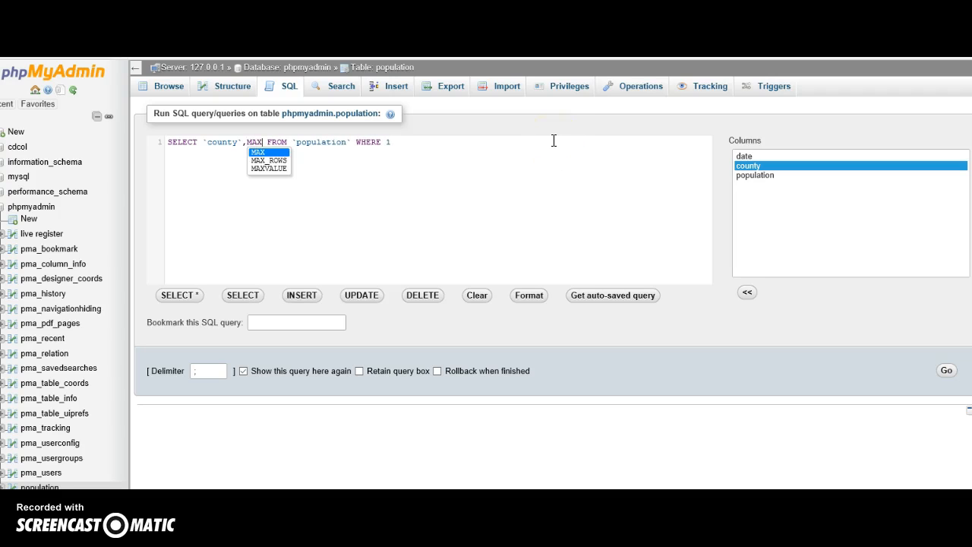
text(()
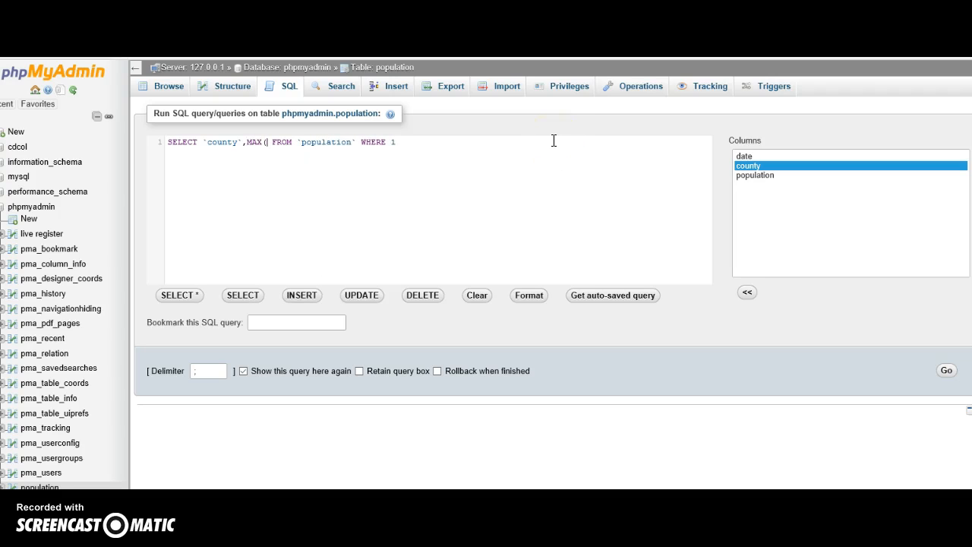
double_click(744, 174)
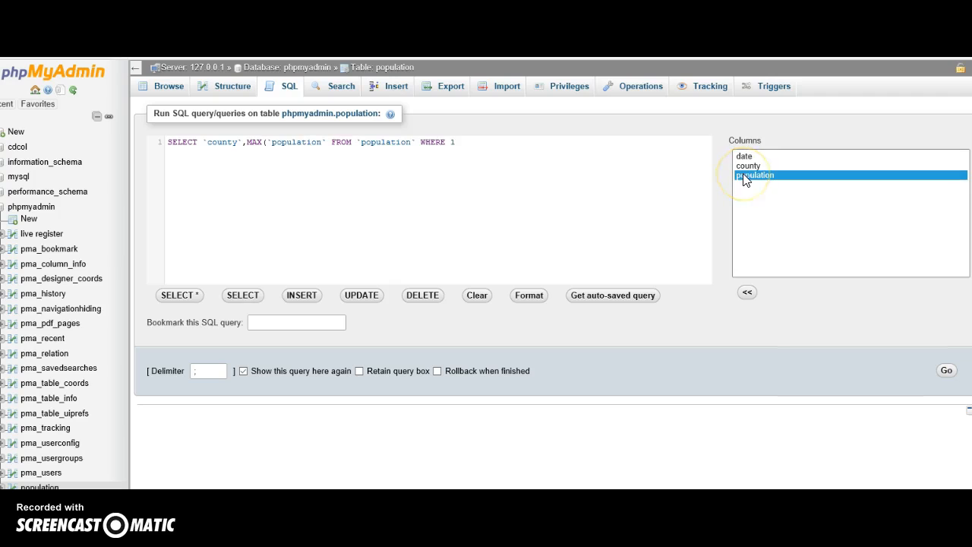
click(327, 144)
text())
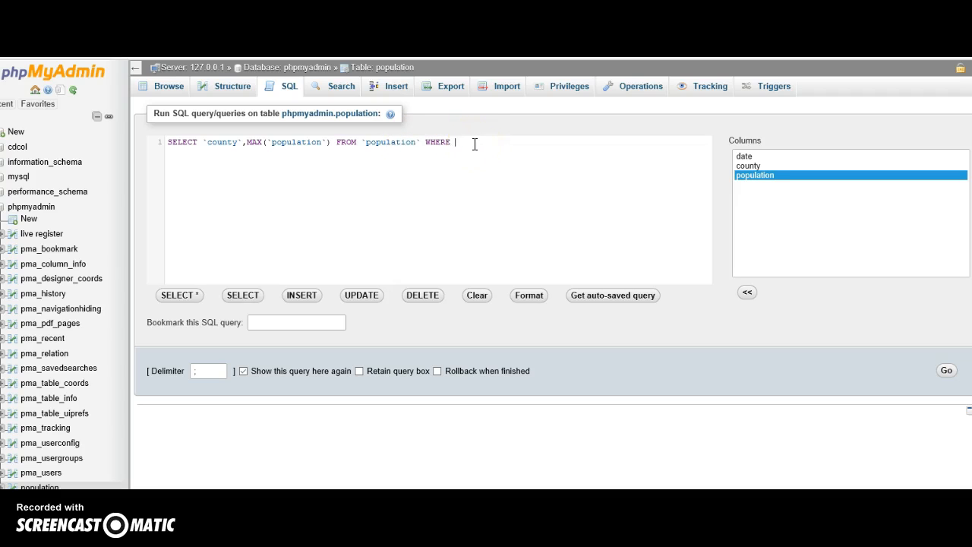
Step: Set the query's WHERE condition to date='1841'
text(date)
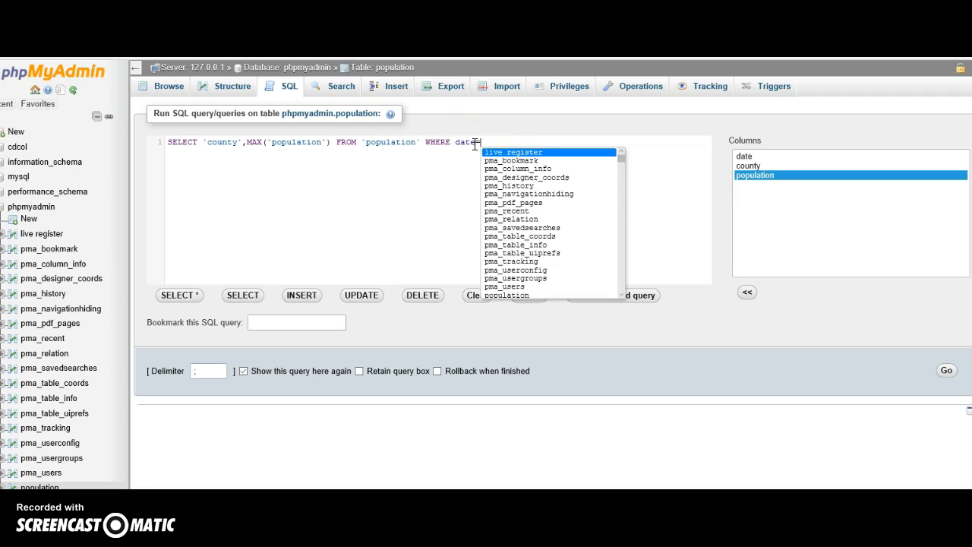
text( '1841)
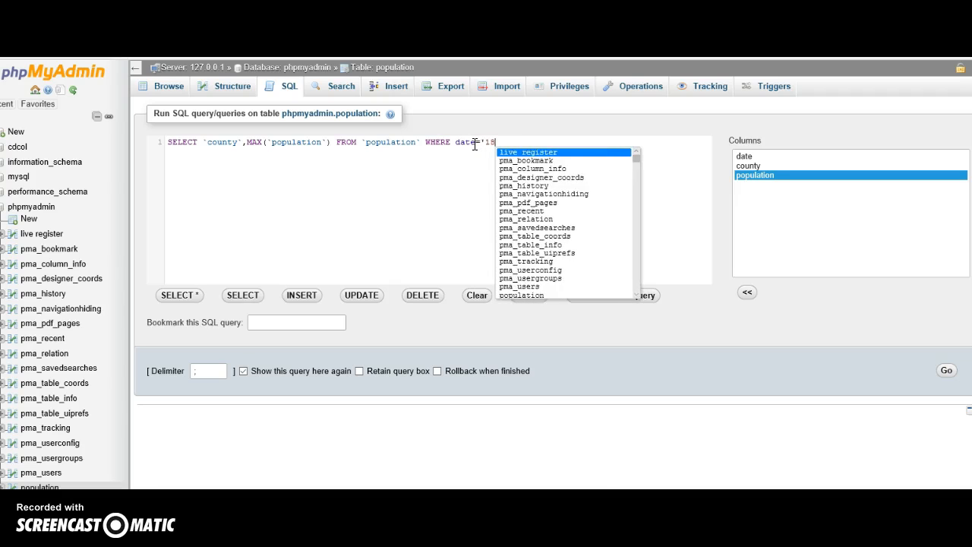
text(')
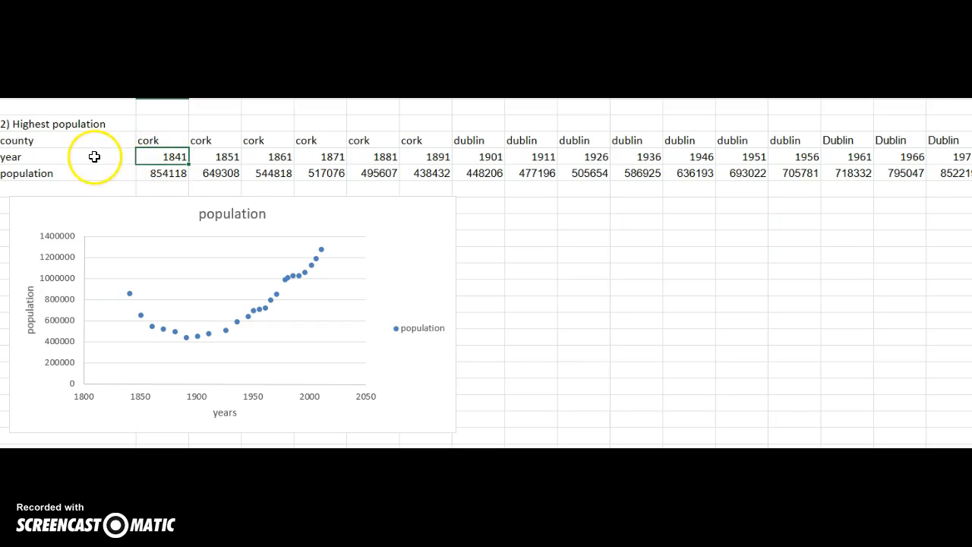
Step: Check the 1841 county and population cells under Highest population in Excel, and run the query again in phpMyAdmin
click(161, 142)
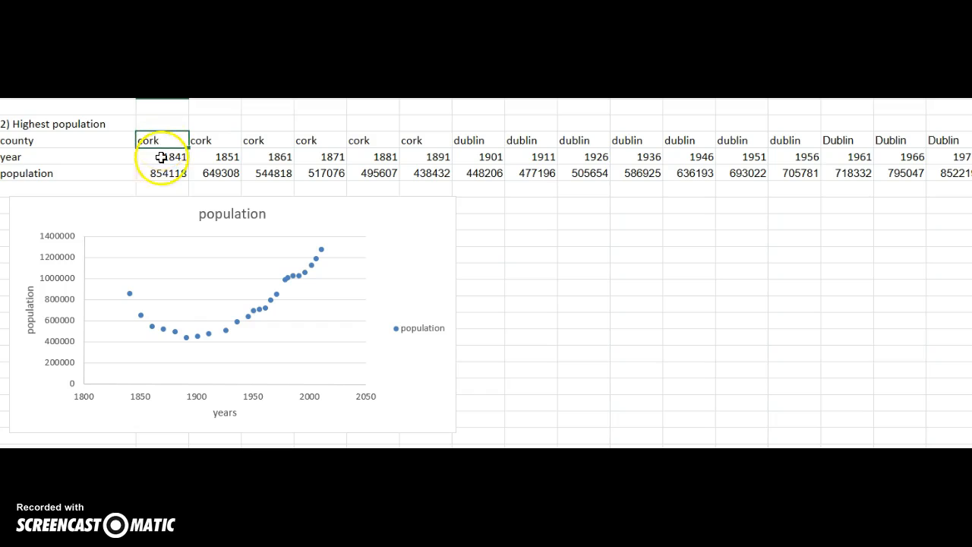
click(164, 174)
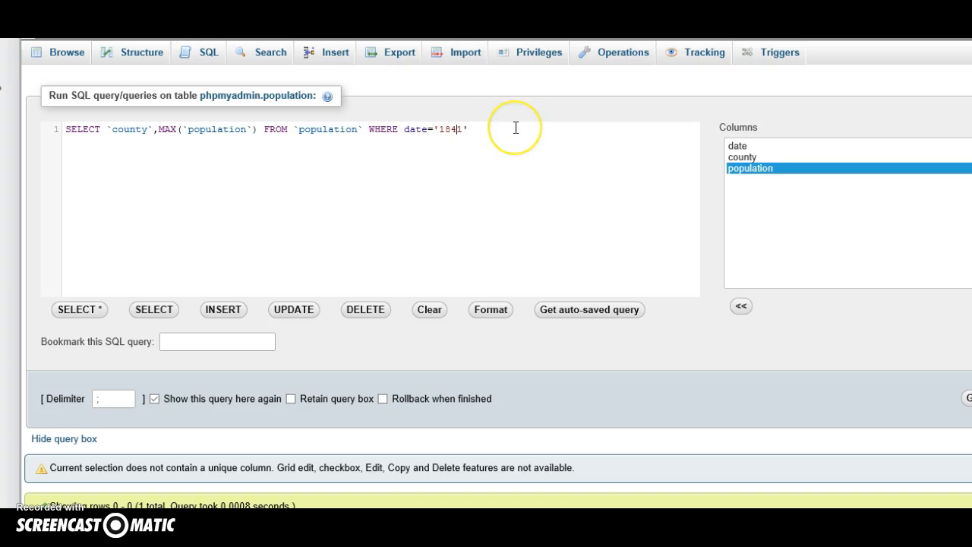
click(514, 144)
click(967, 398)
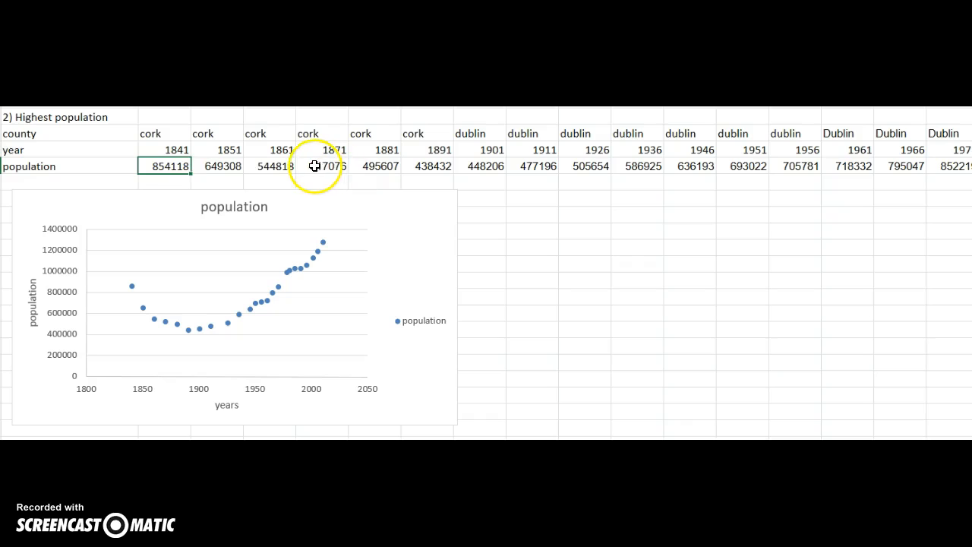
Step: In Excel, review the Highest population table across all years up to 2011 and the available X Y (Scatter) chart type
click(315, 163)
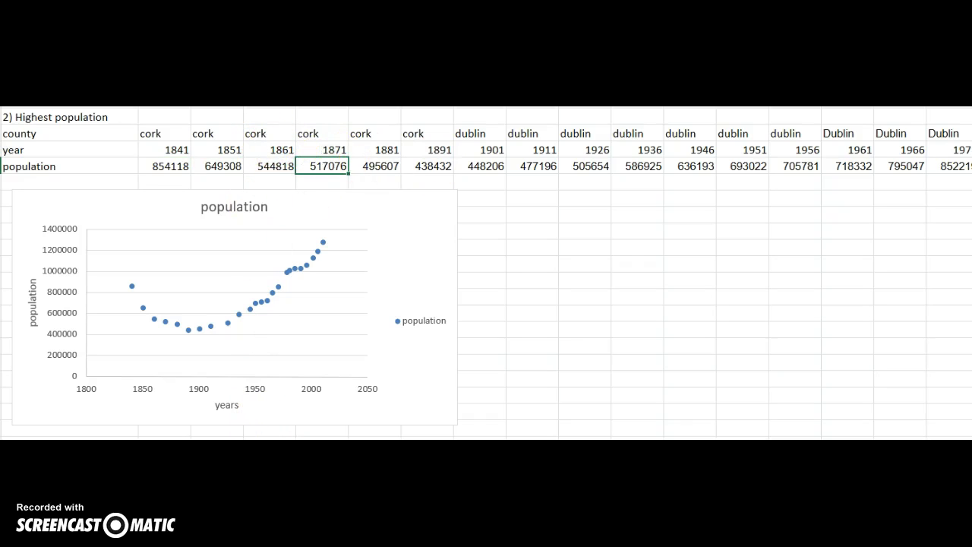
scroll(486, 274, right, 6)
scroll(486, 274, right, 4)
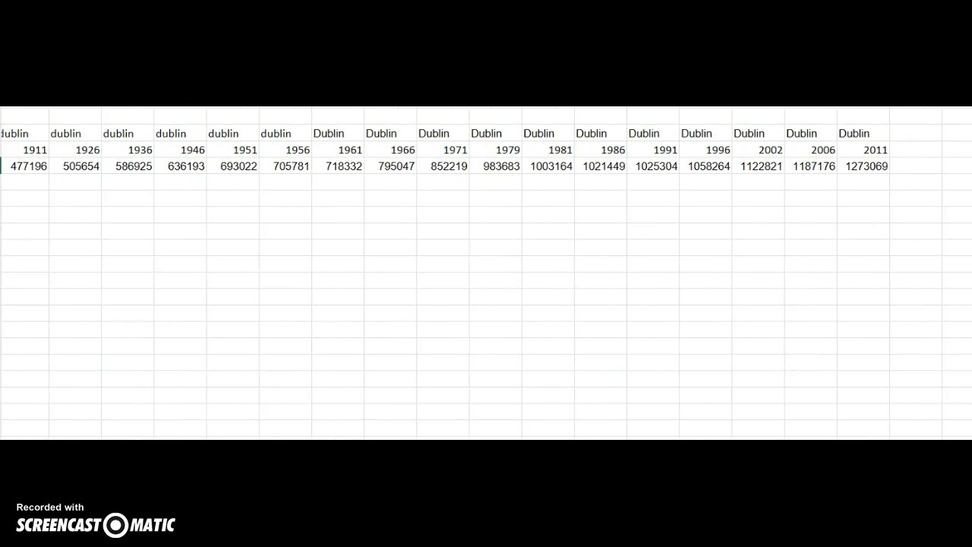
scroll(486, 273, left, 5)
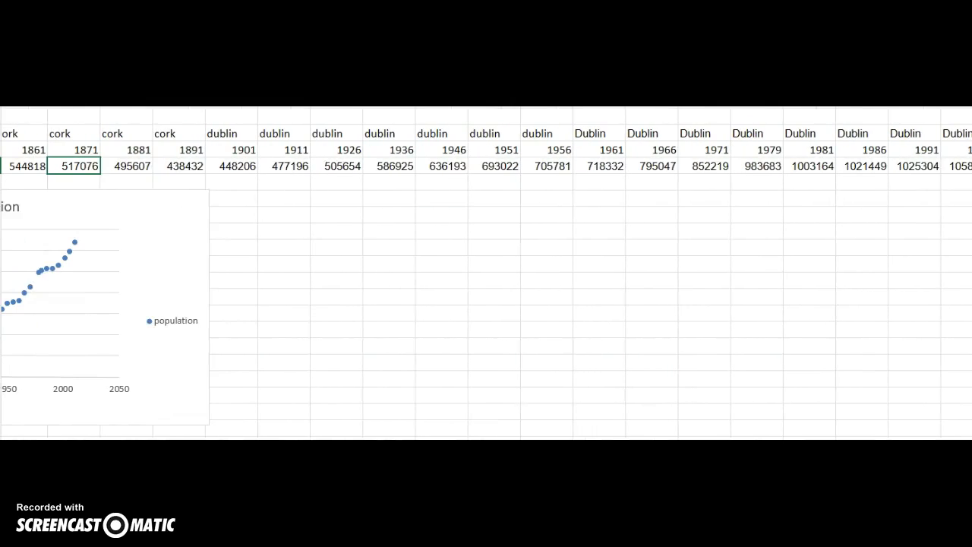
scroll(486, 274, left, 5)
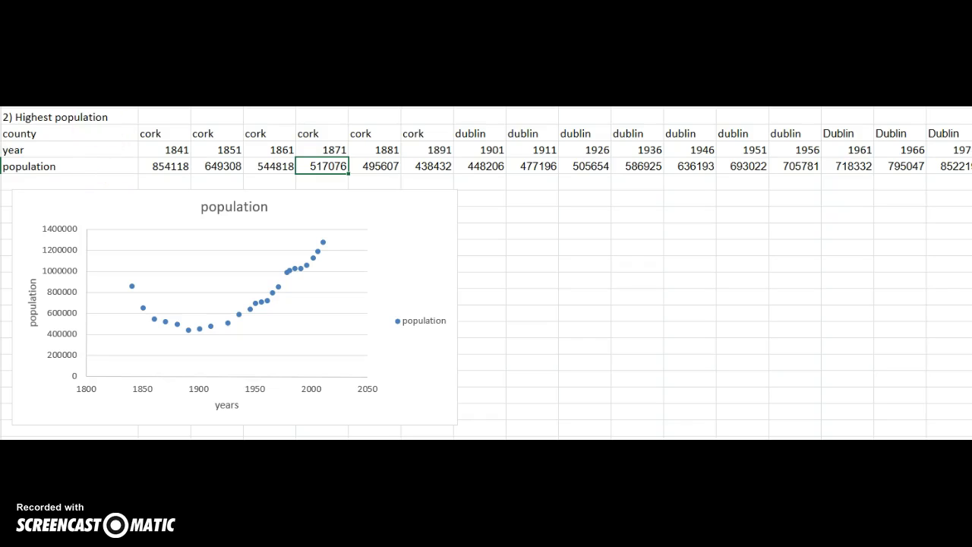
click(498, 57)
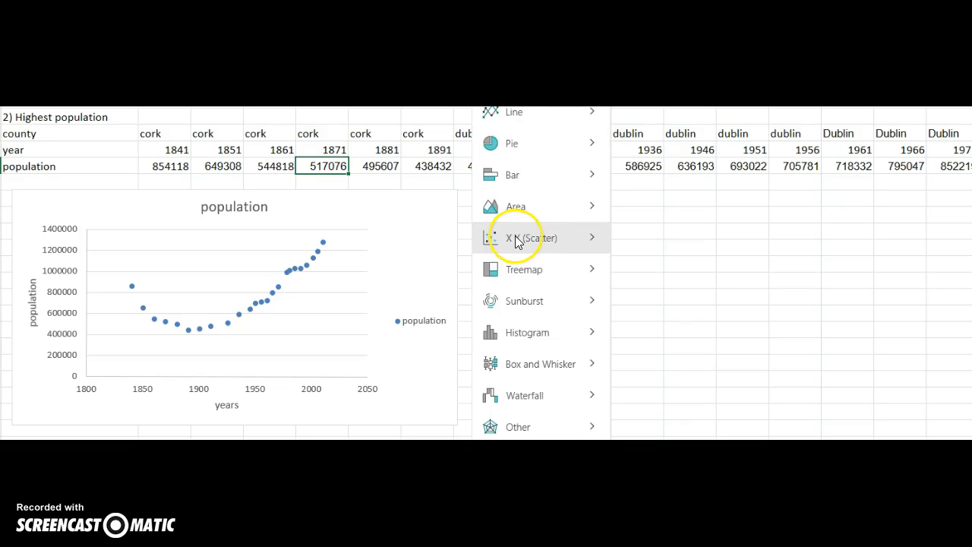
click(250, 223)
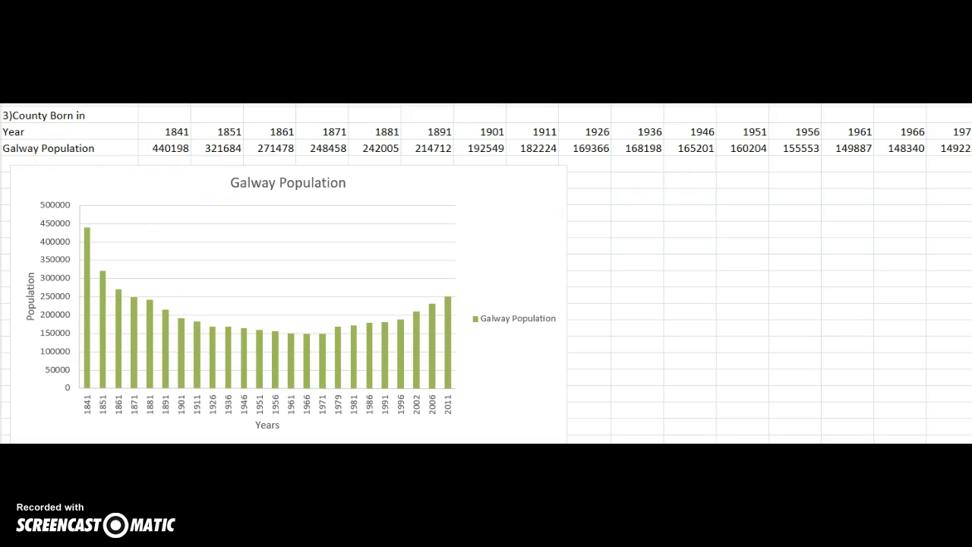
Step: Review the Galway Population table by year and highlight the Galway rows in the source data, starting from 1841
scroll(486, 274, right, 6)
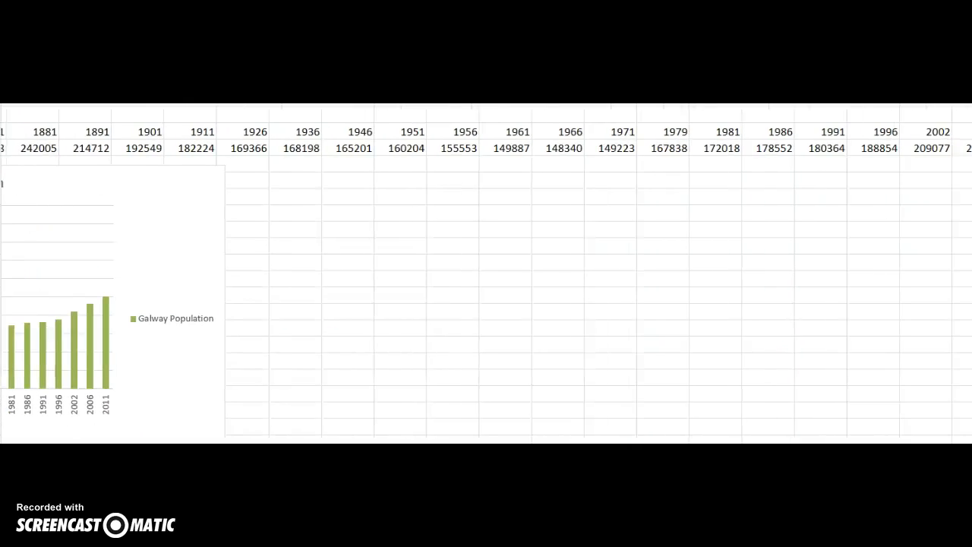
scroll(486, 273, left, 3)
scroll(486, 273, left, 4)
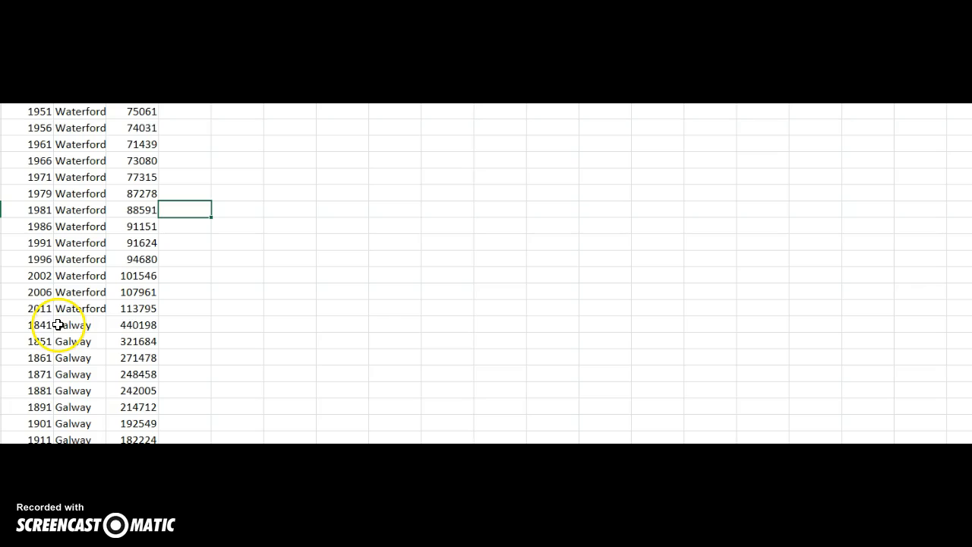
click(45, 325)
drag(99, 339, 166, 456)
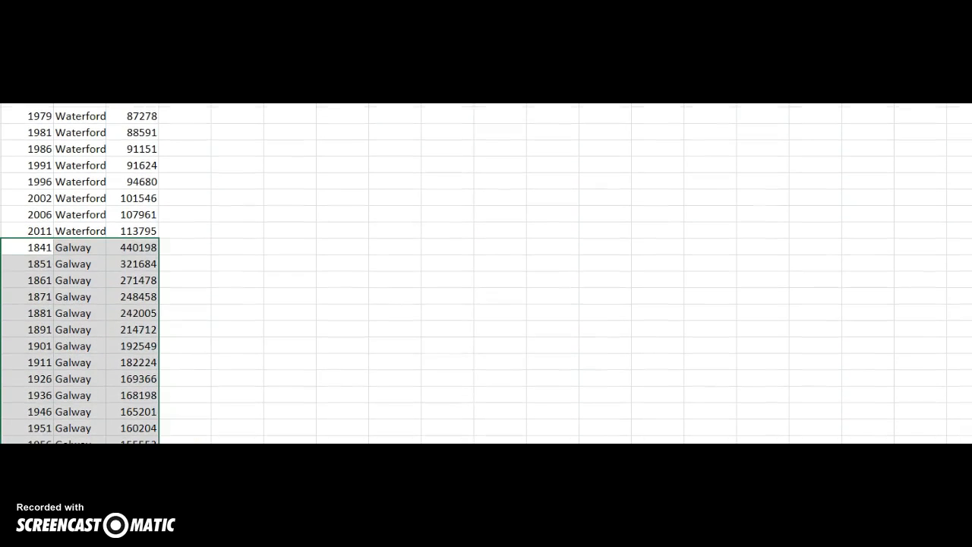
click(228, 311)
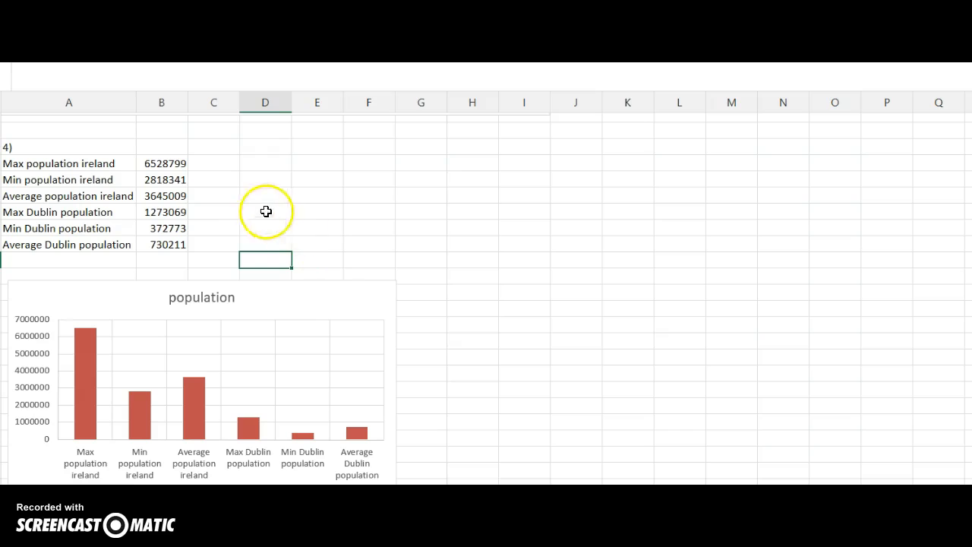
Step: Inspect the maximum, minimum and average population values for Ireland in section 4 of the workbook
click(164, 167)
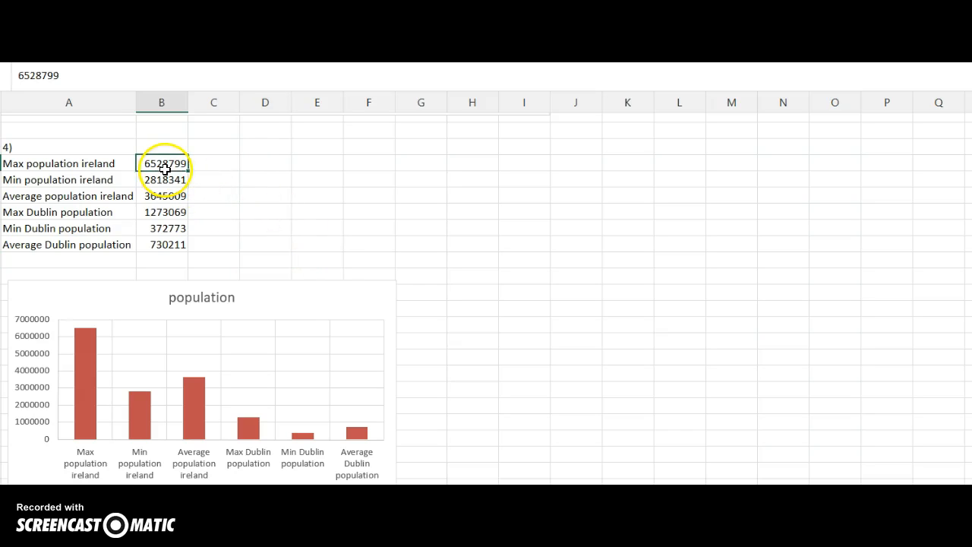
click(171, 182)
click(168, 196)
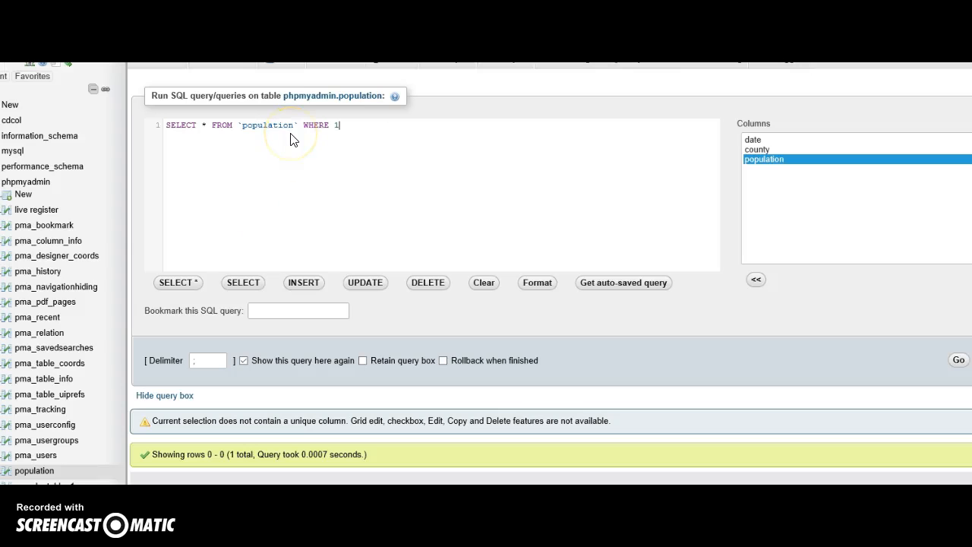
Step: In phpMyAdmin, replace the asterisk in the population table query with MAX(`population`)
click(252, 128)
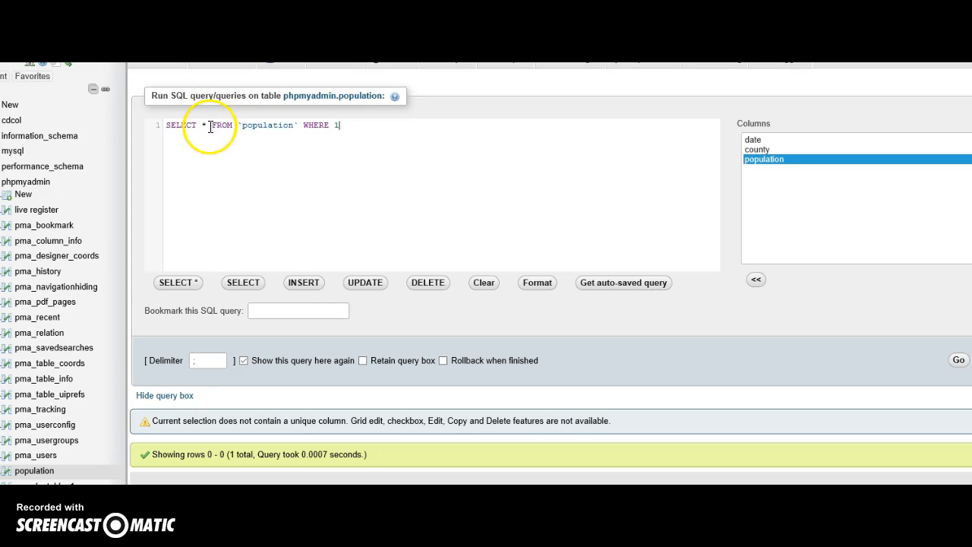
key(BackSpace)
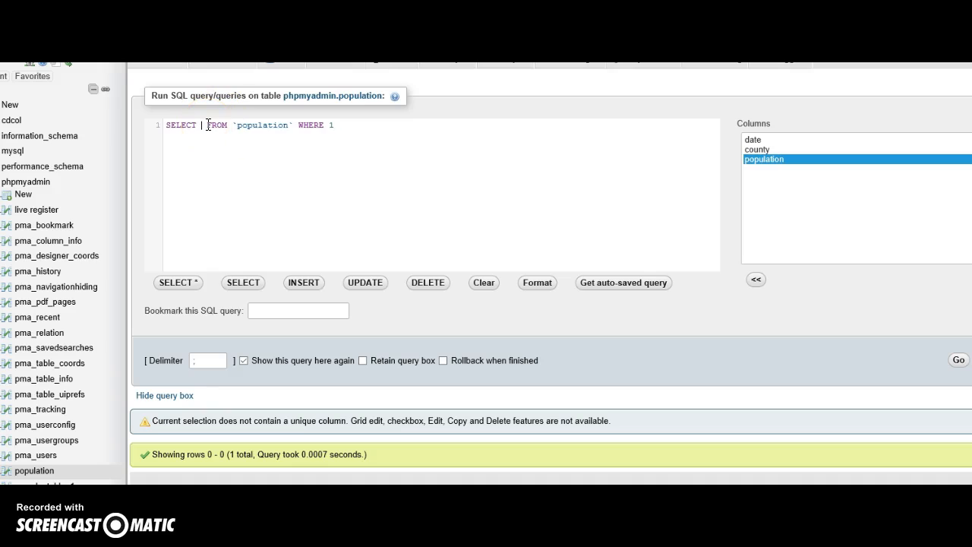
text(MAX()
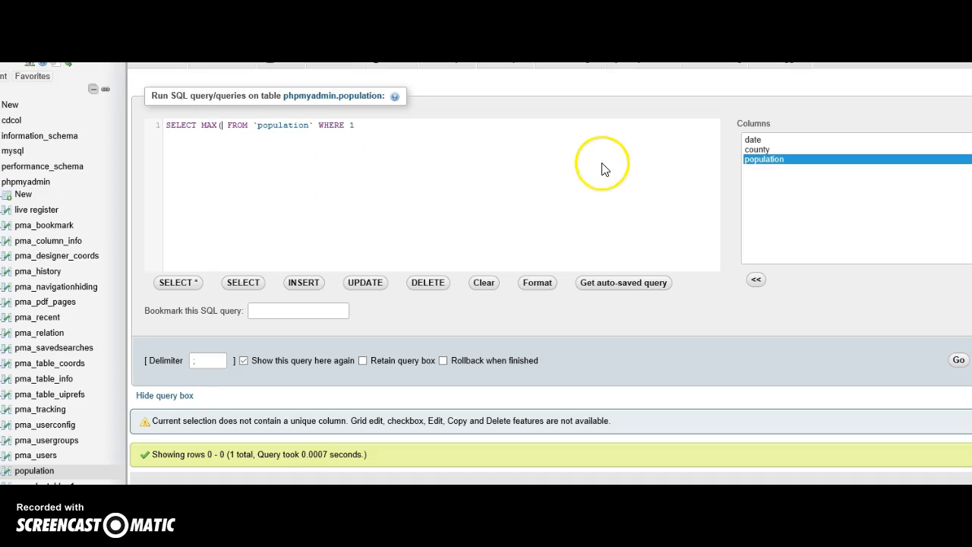
click(752, 158)
double_click(752, 159)
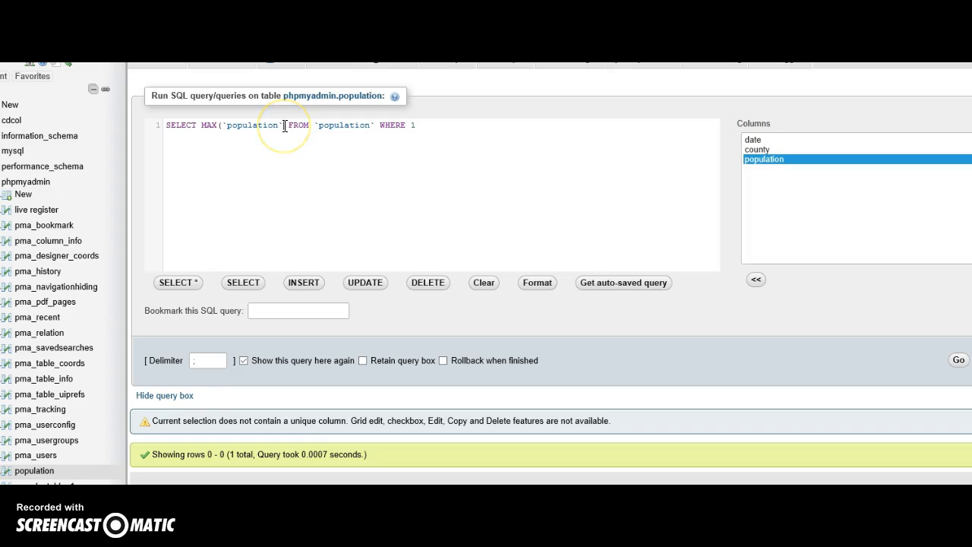
text())
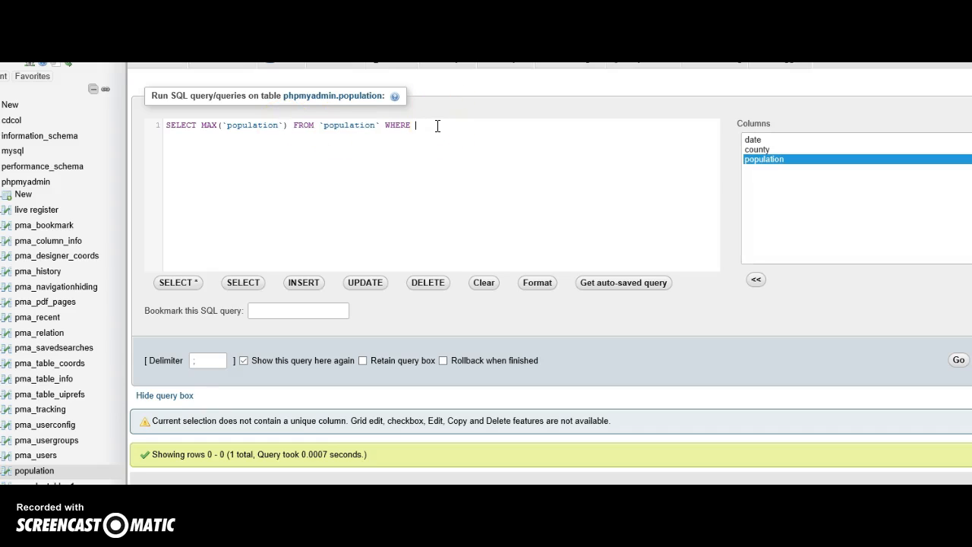
Step: Restrict the maximum population query to county='Dublin' and run it
text(county)
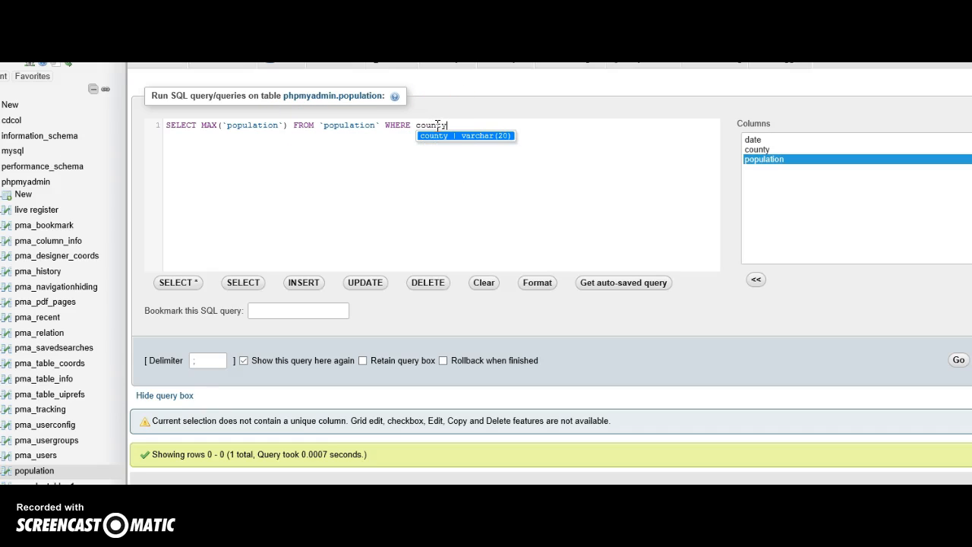
text(='Dublin')
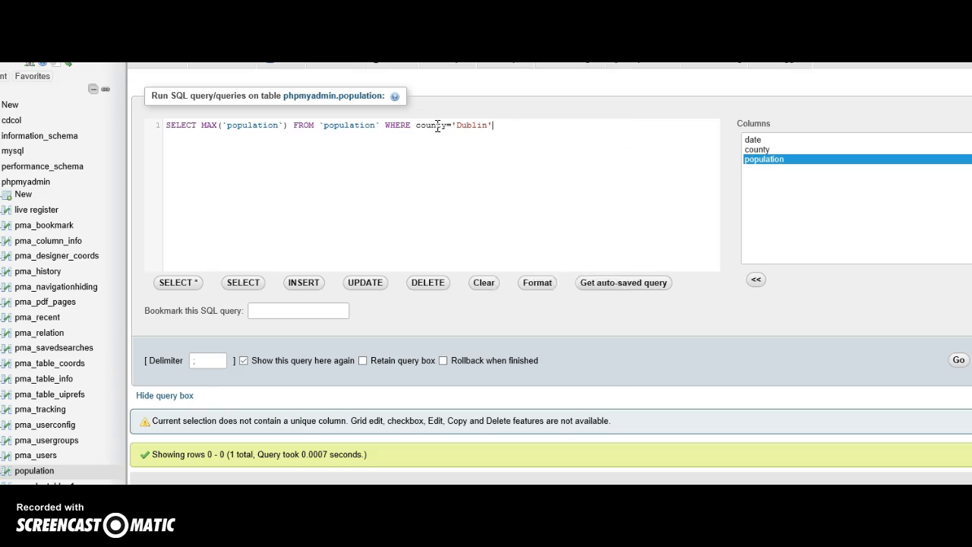
click(956, 363)
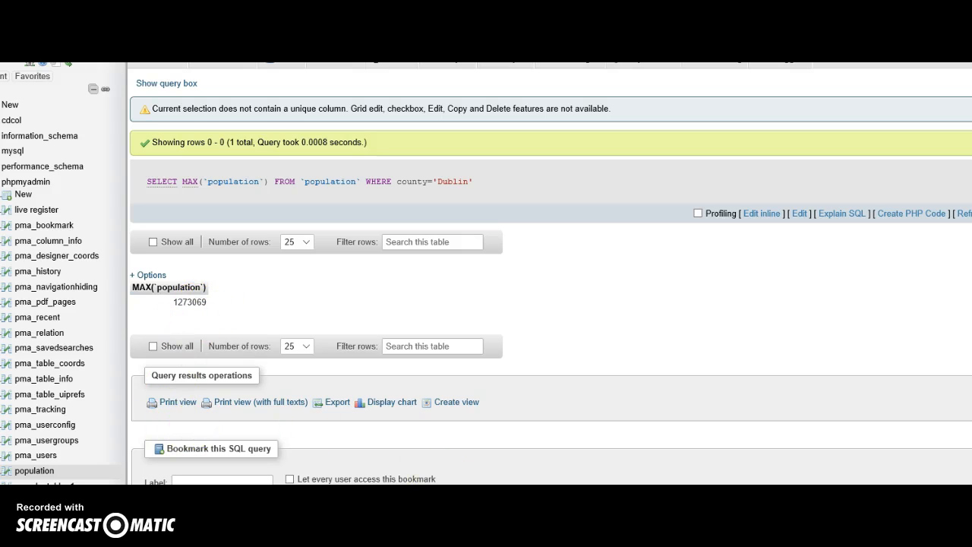
Step: Compare the query result with the Max Dublin population cell in Excel, and return to phpMyAdmin
key(alt+Tab)
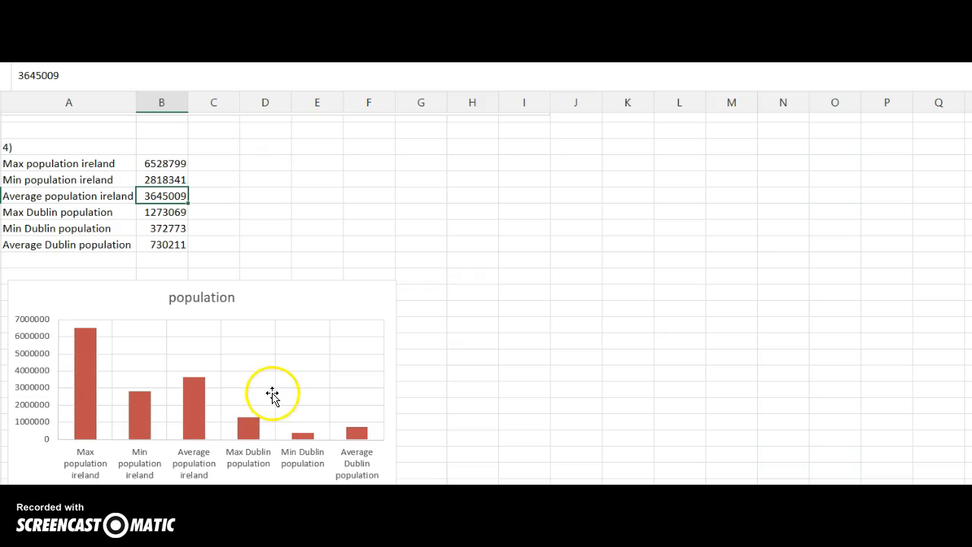
click(156, 215)
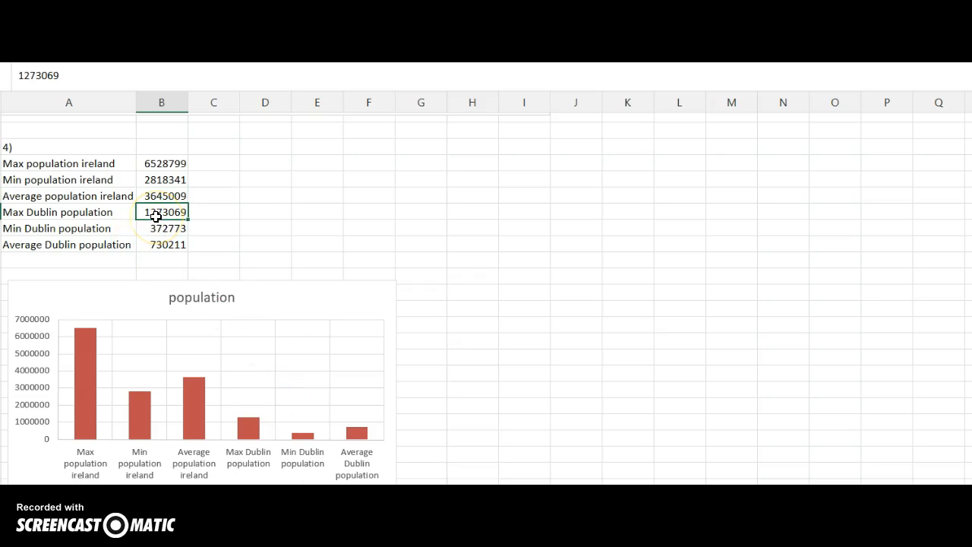
double_click(156, 217)
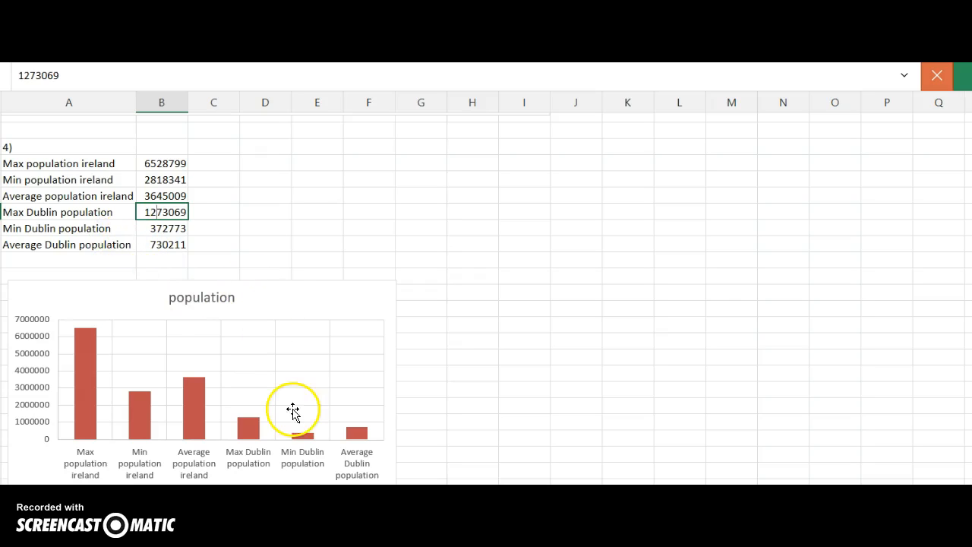
key(alt+Tab)
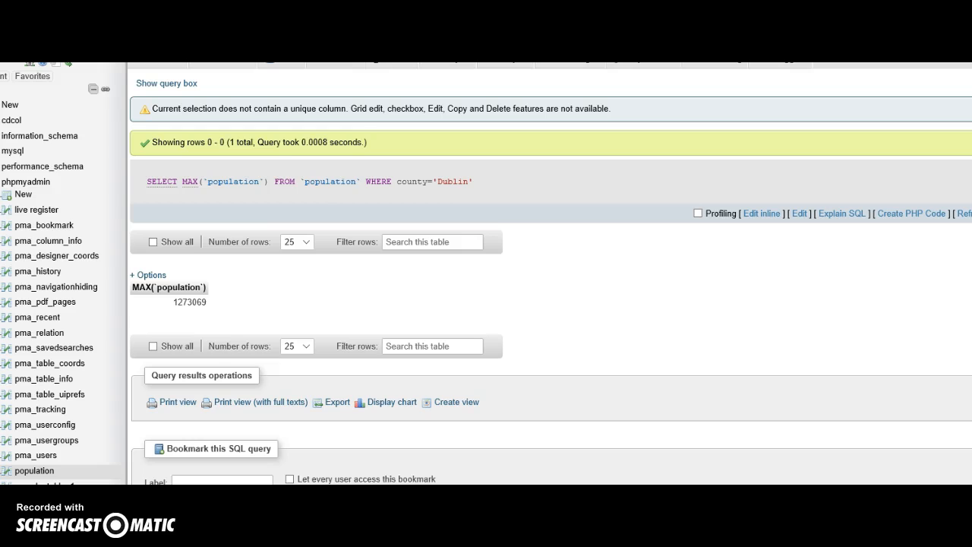
Step: Change the Dublin population query to MIN(`population`), run it, and compare the result with the Min Dublin population cell in Excel
click(165, 84)
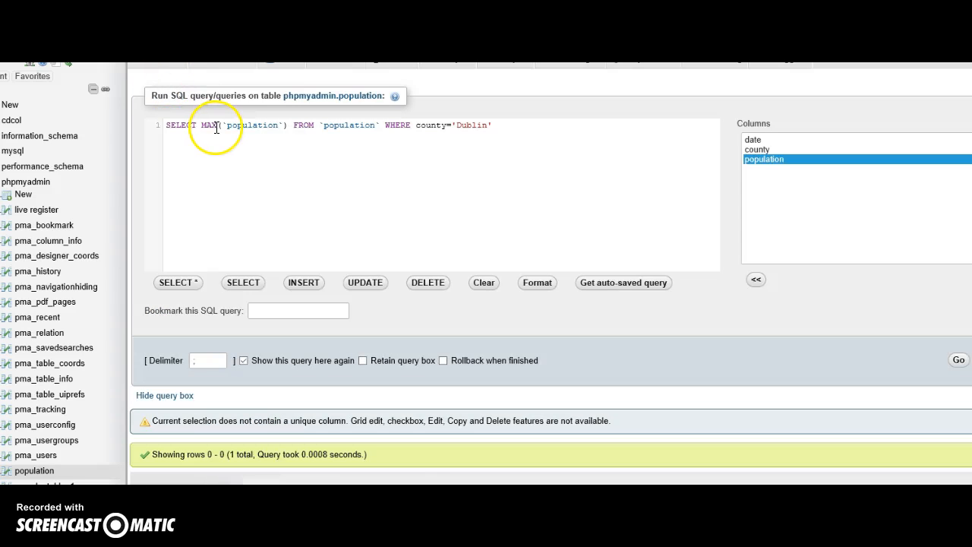
key(BackSpace)
key(BackSpace)
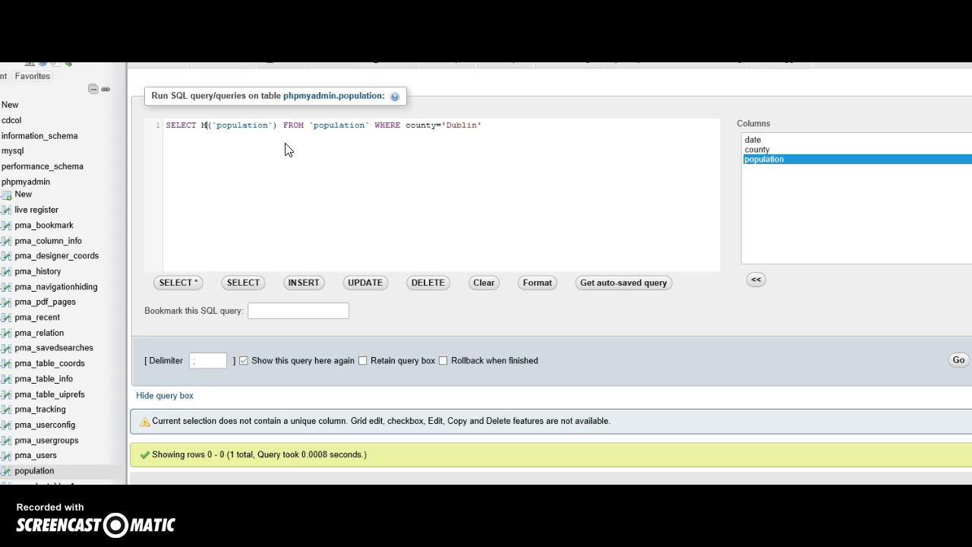
text(IN)
click(540, 169)
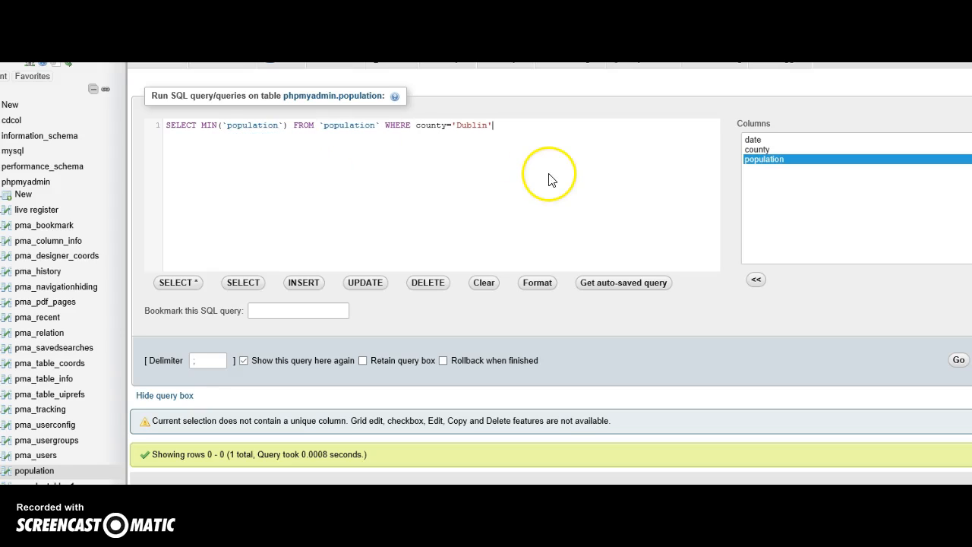
click(960, 363)
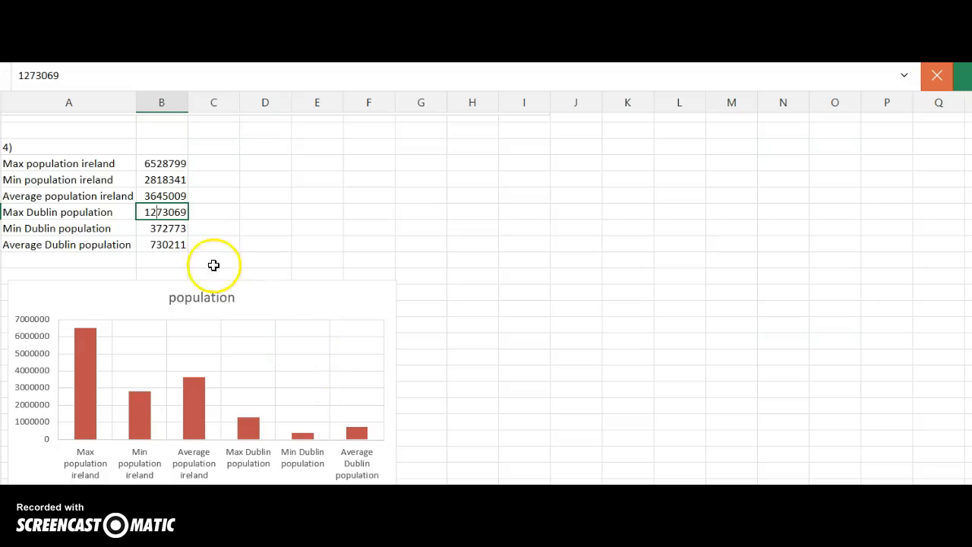
click(172, 235)
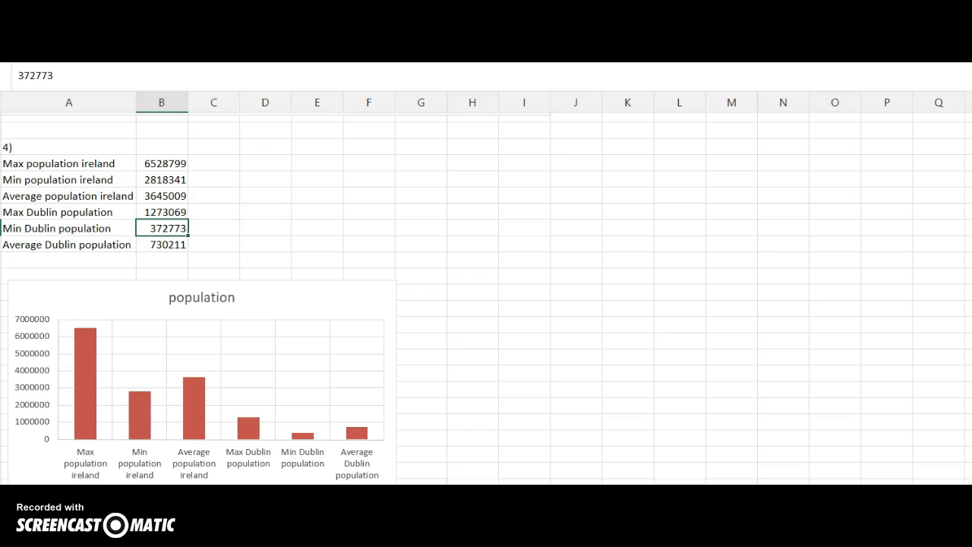
key(Down)
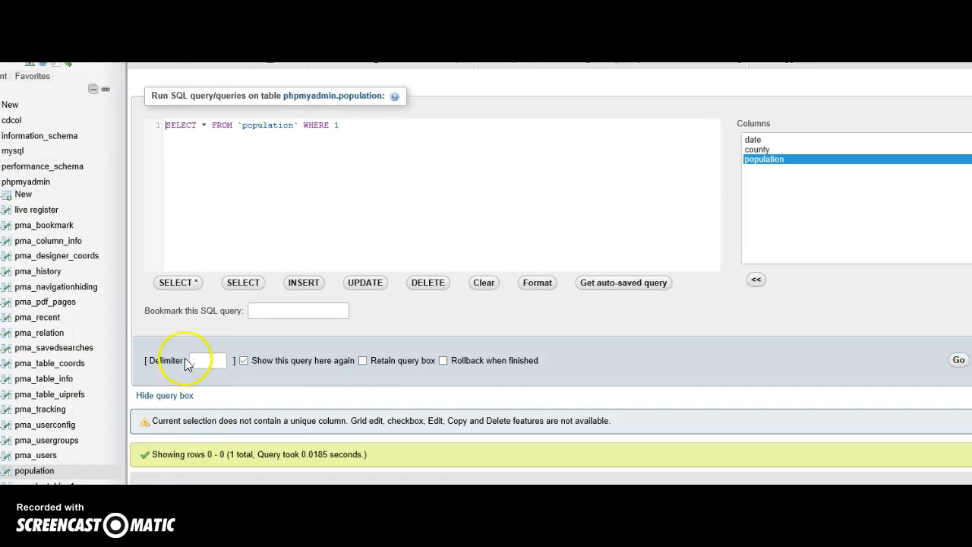
Step: In phpMyAdmin, replace the asterisk in the population table query with AVG(`population`)
click(208, 127)
text(AVG)
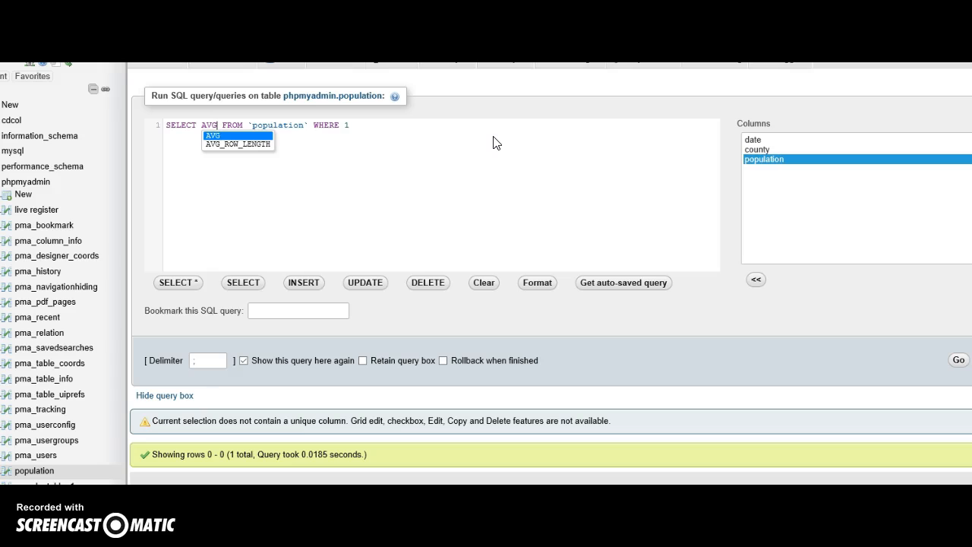
text(()
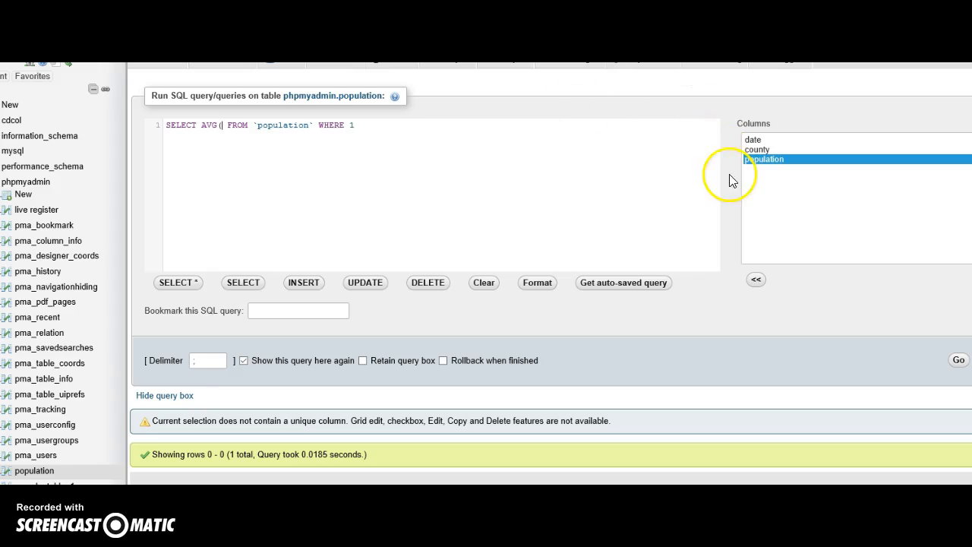
double_click(753, 163)
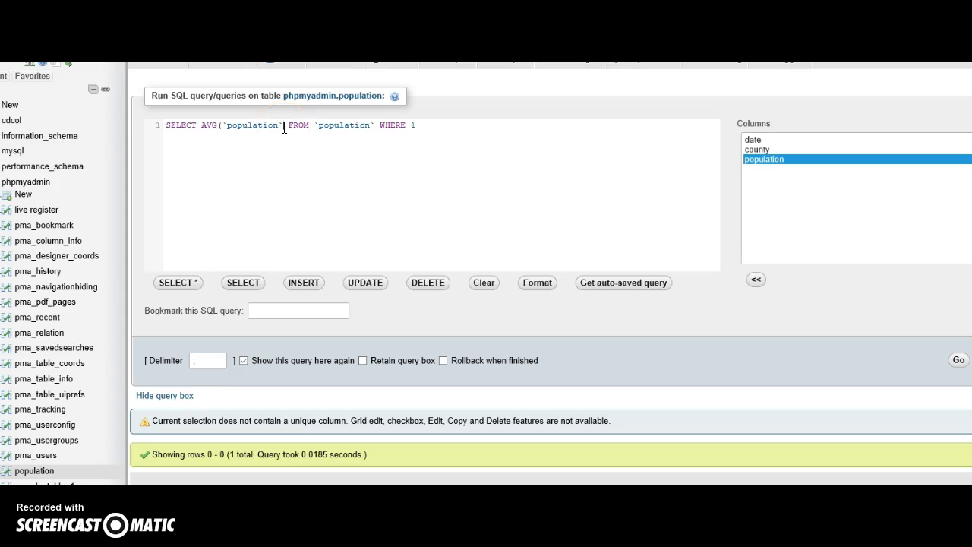
text())
Step: Restrict the average population query to county='Dublin' and run it
click(428, 146)
text(county)
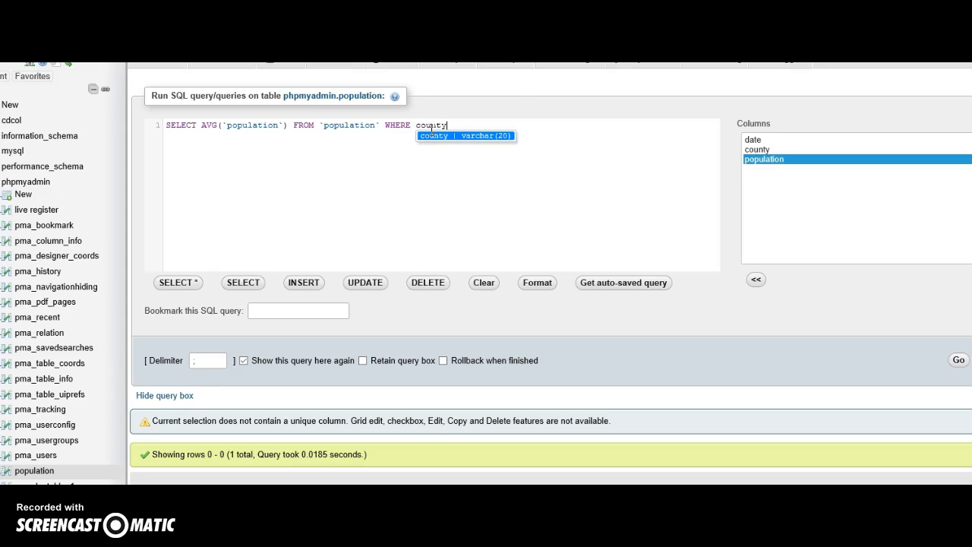
text(='Dub)
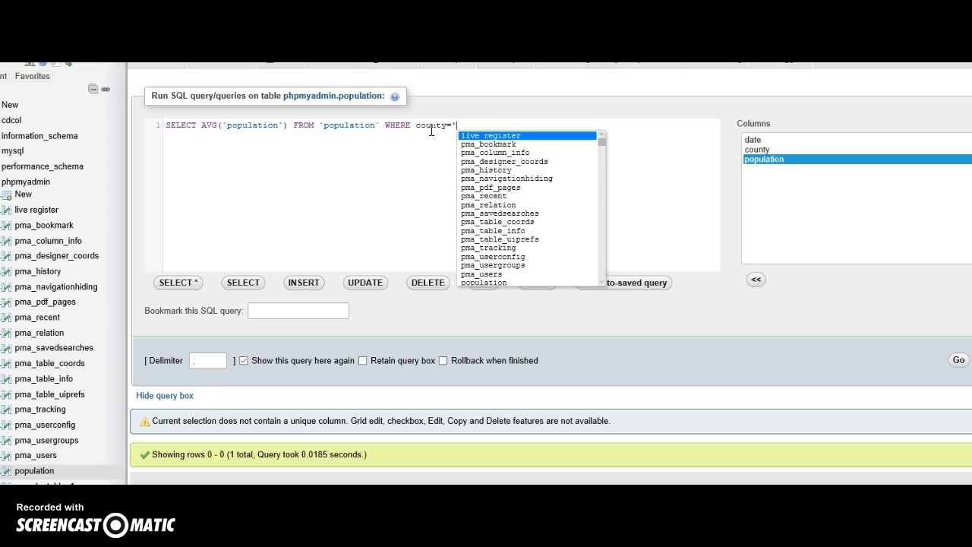
text(lin')
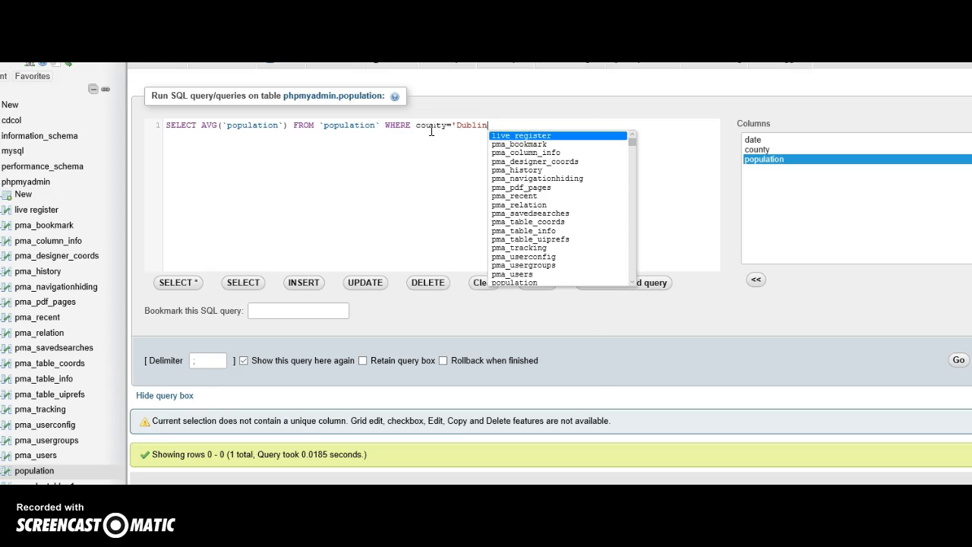
click(961, 362)
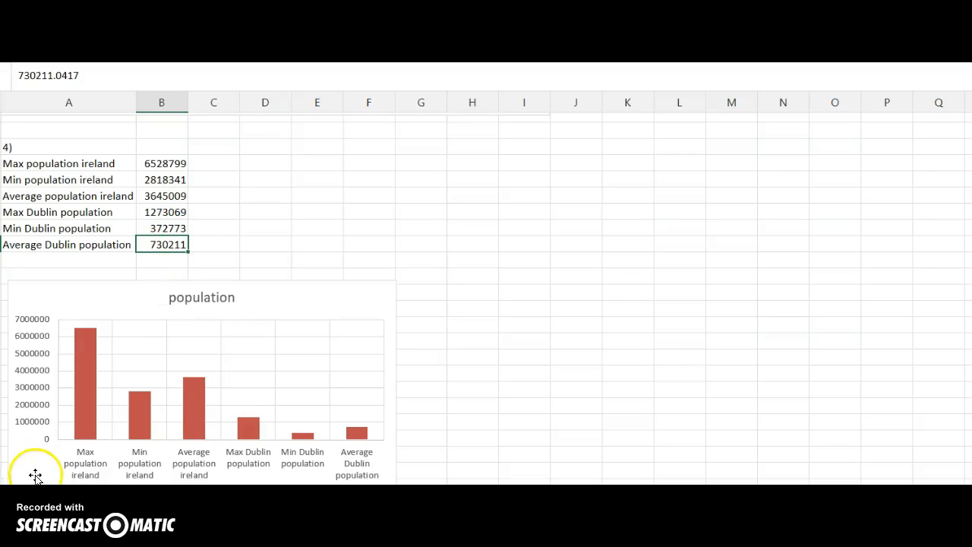
Step: In Excel, examine the population column chart below the maximum, minimum and average population figures
click(524, 244)
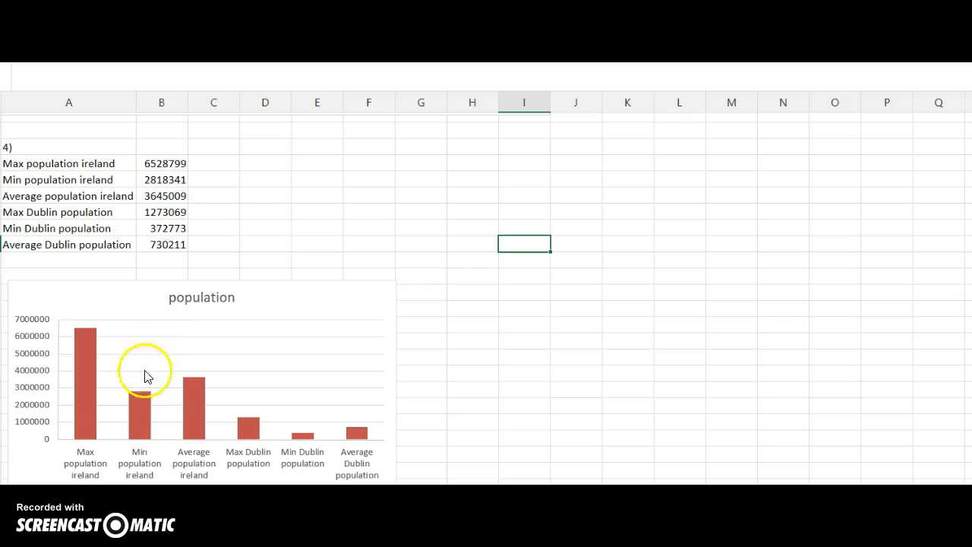
click(202, 334)
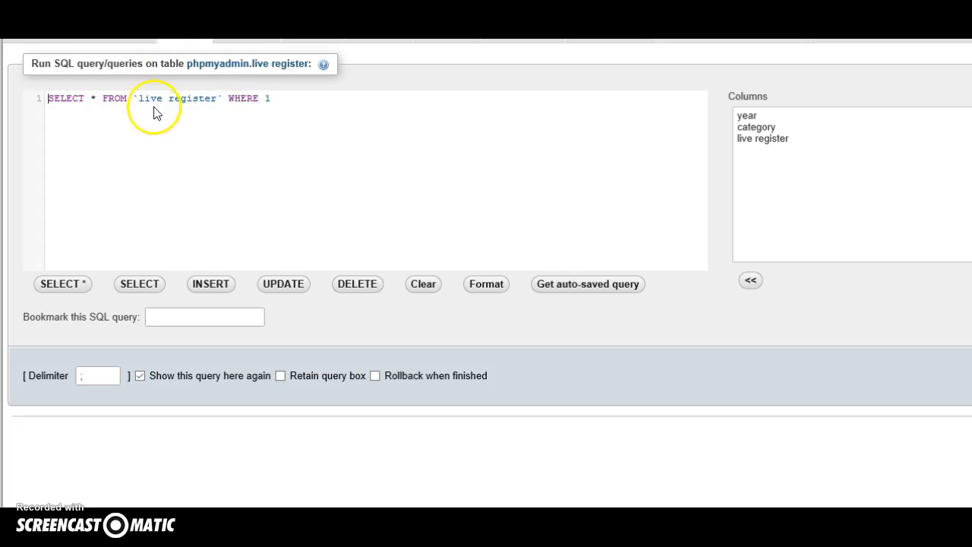
Step: In phpMyAdmin, replace the asterisk in the live register table query with SUM(`live register`)
click(97, 98)
key(BackSpace)
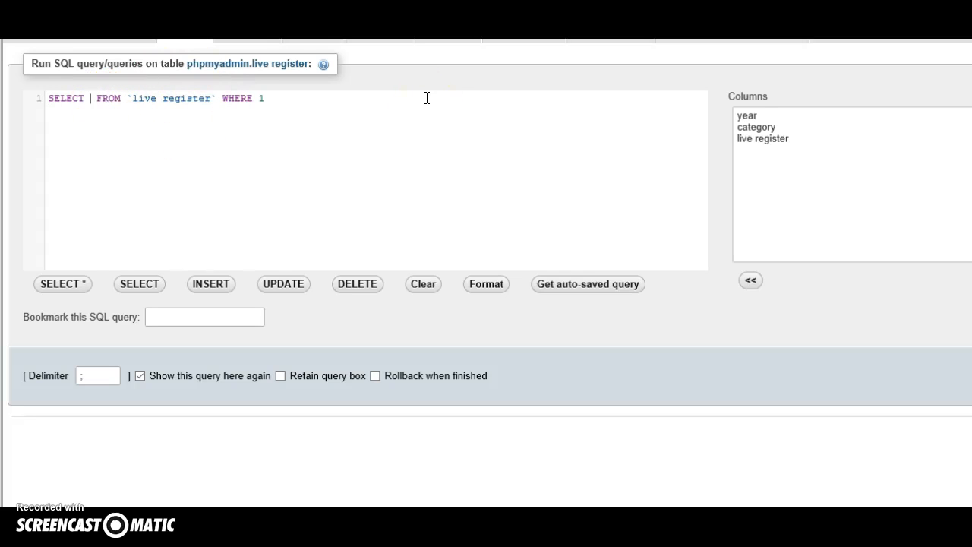
text(SUM()
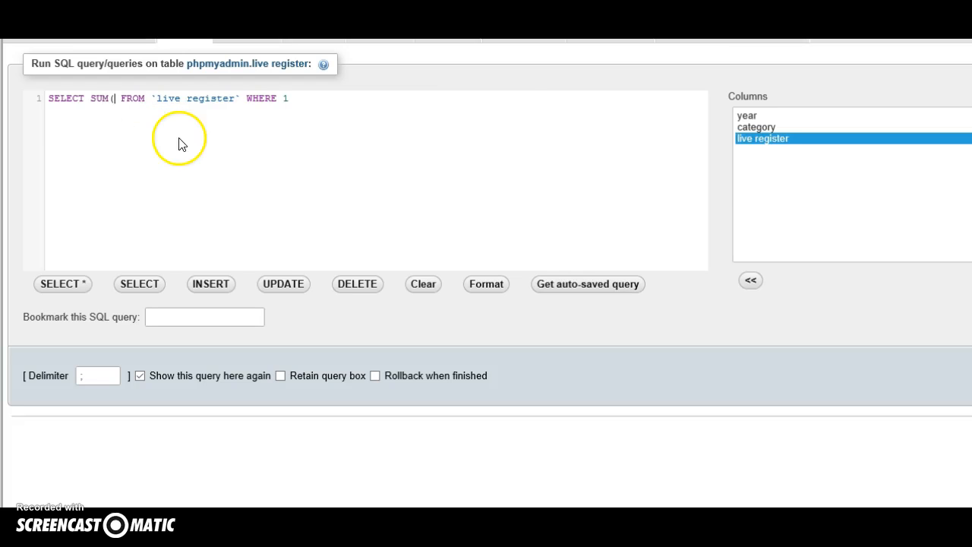
double_click(769, 140)
click(204, 99)
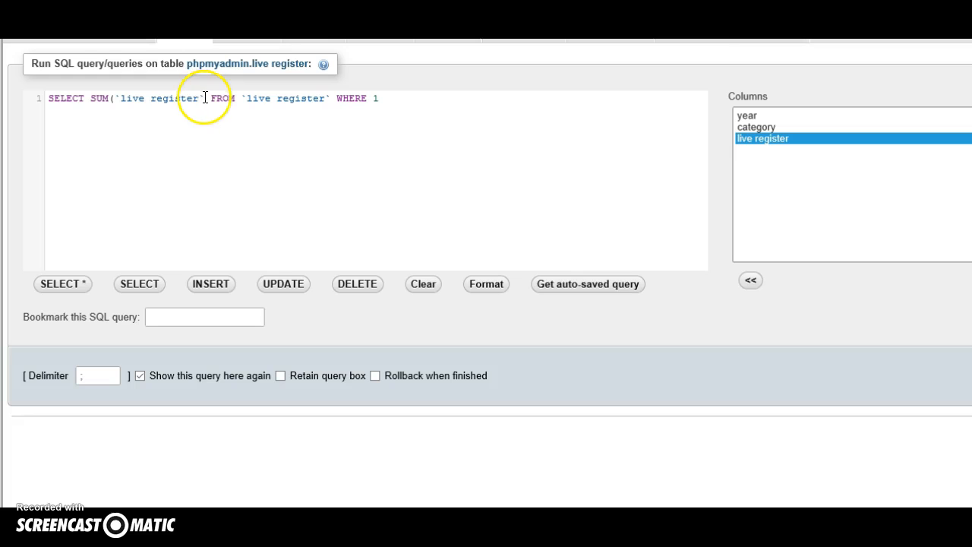
text())
Step: Restrict the Live Register sum query to year='2009H1', run it, and compare the returned sum with the Excel workbook
click(403, 222)
key(BackSpace)
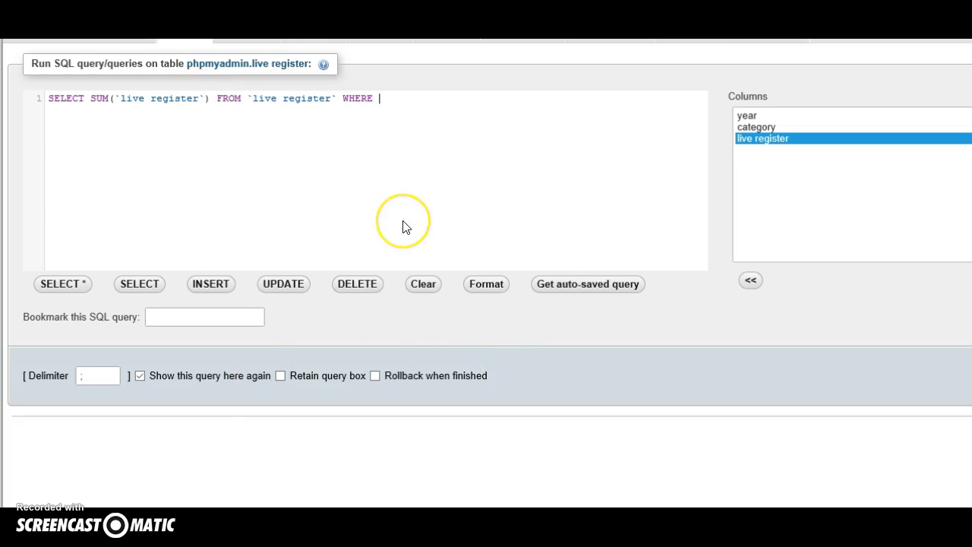
text(year='2009)
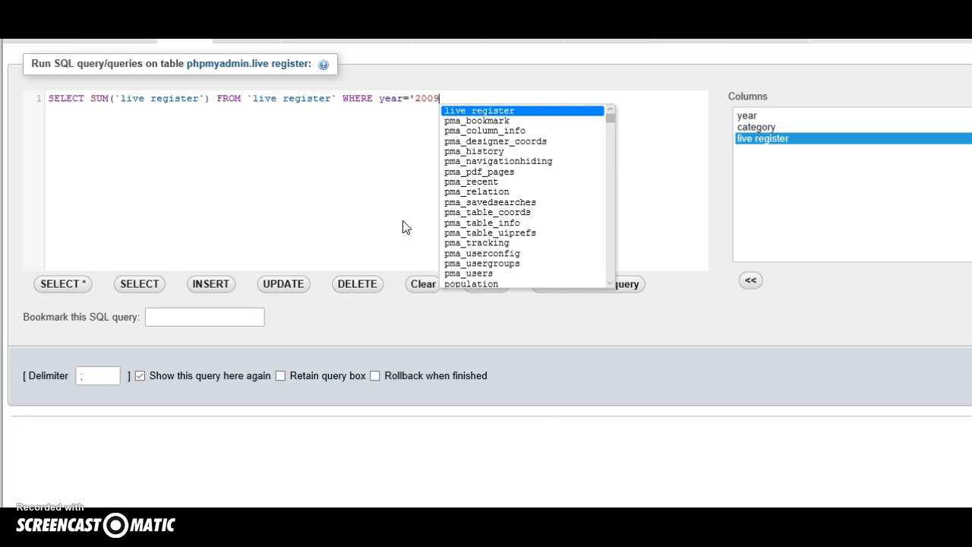
text(H1')
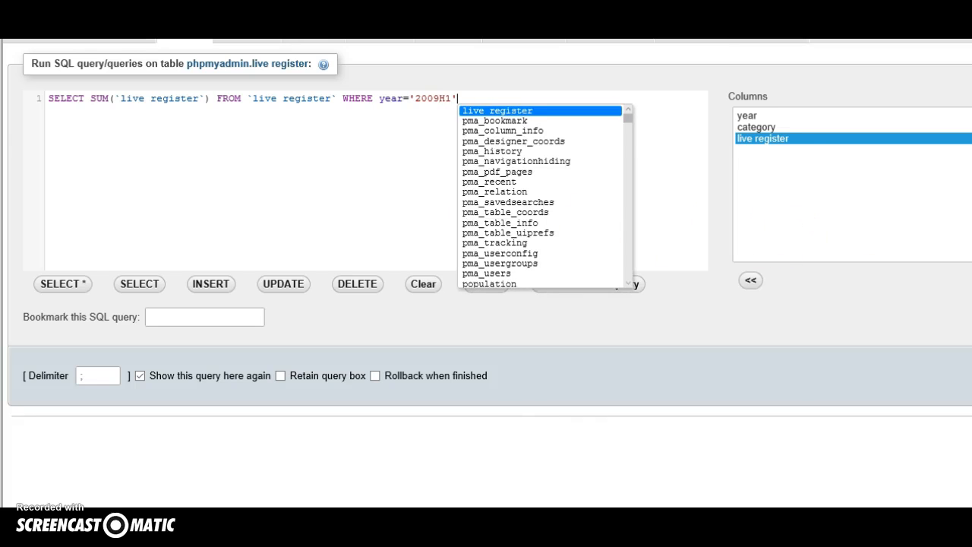
key(ctrl+Return)
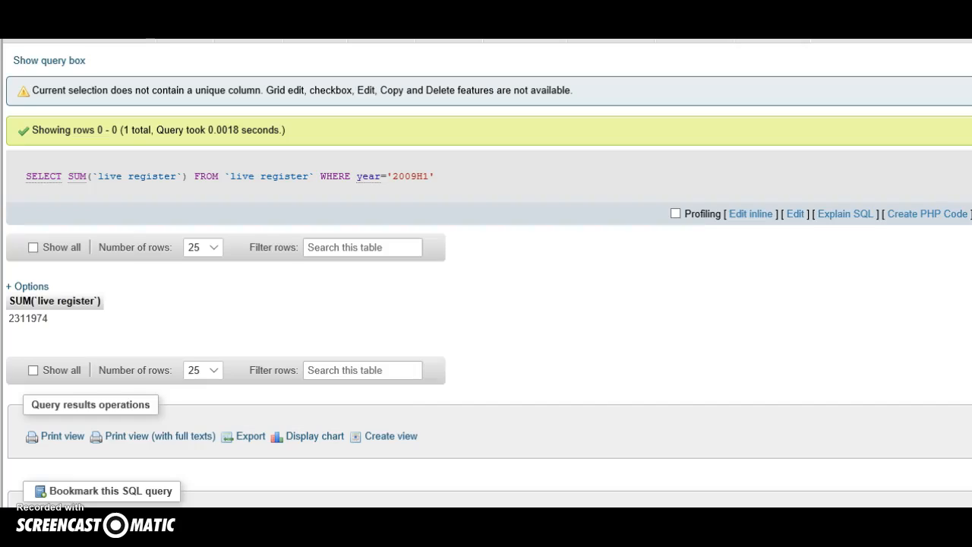
drag(30, 318, 57, 322)
key(alt+Tab)
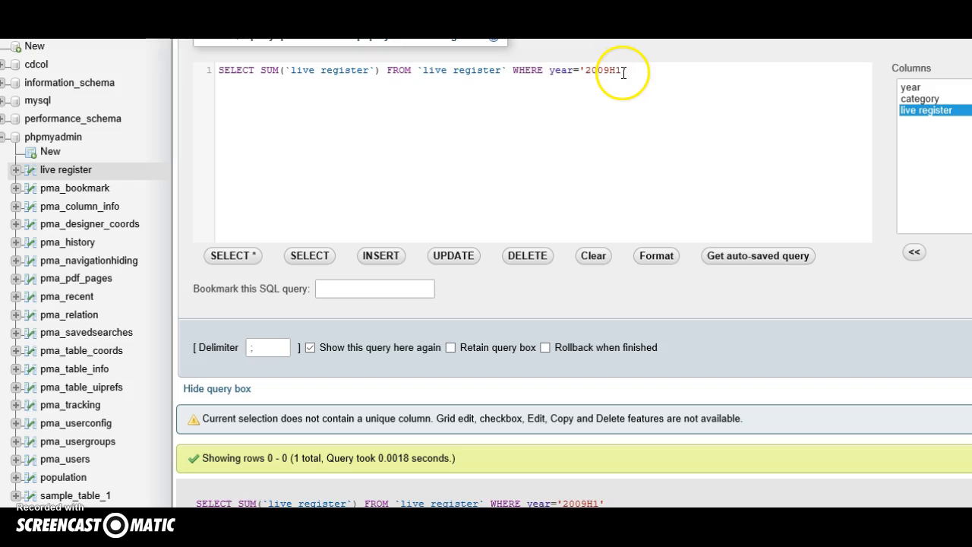
Step: Set the year condition of the Live Register sum query to '2009H2', run it, and reopen the query for editing
click(622, 72)
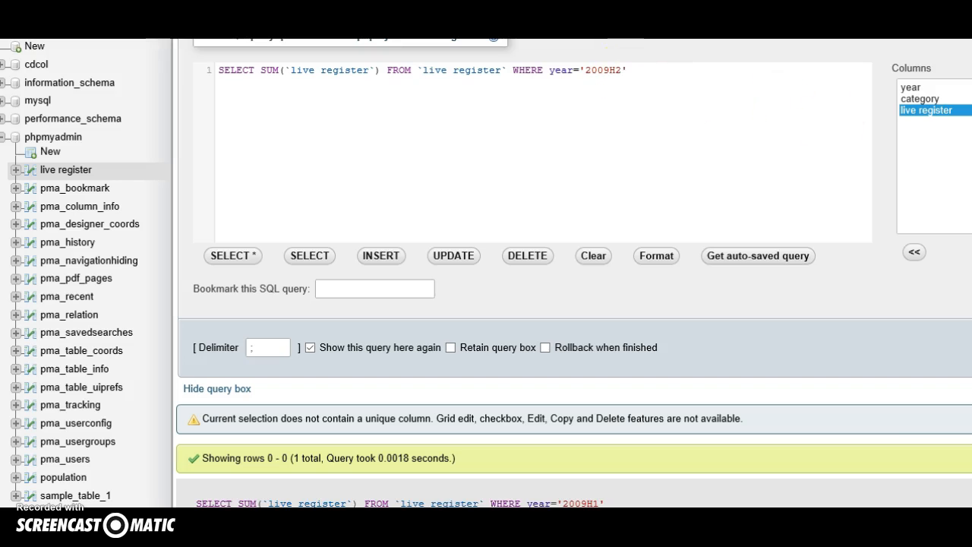
key(ctrl+Return)
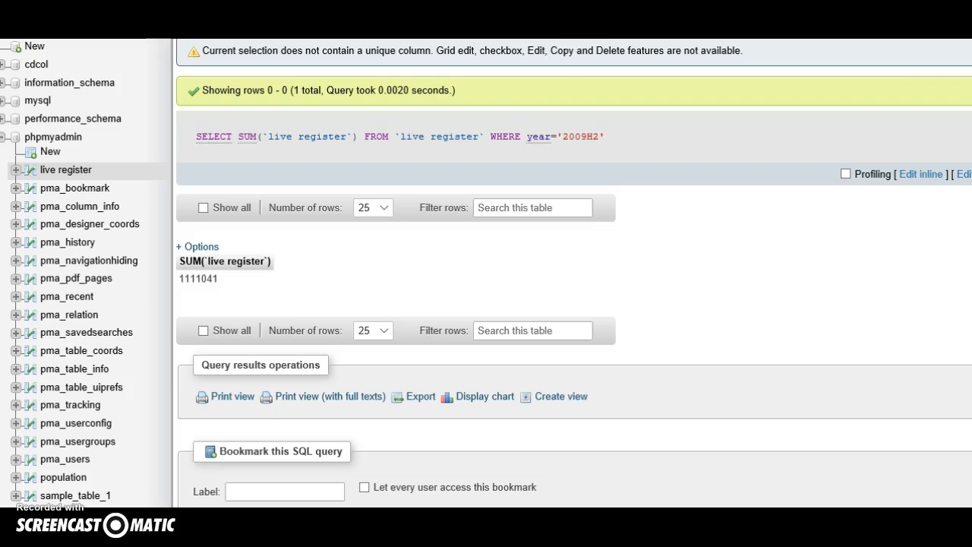
click(217, 21)
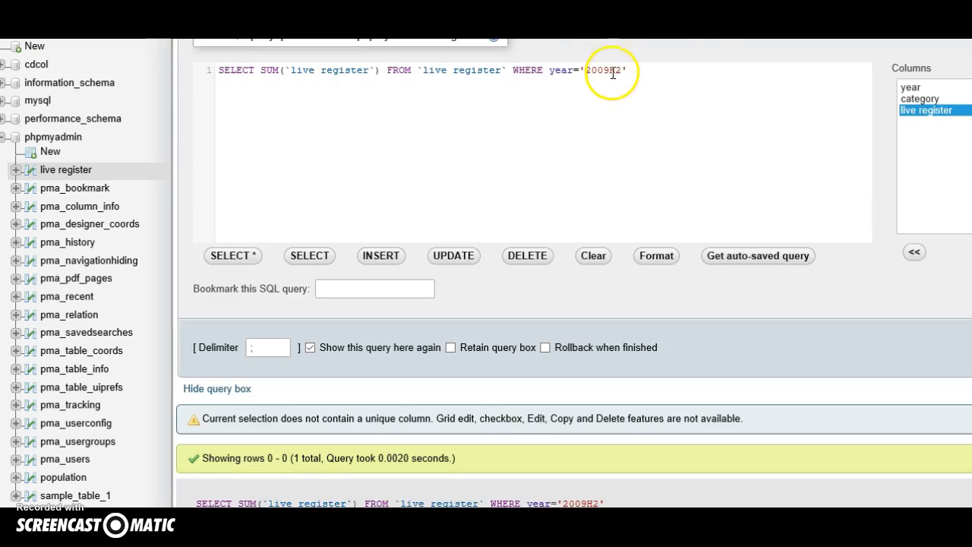